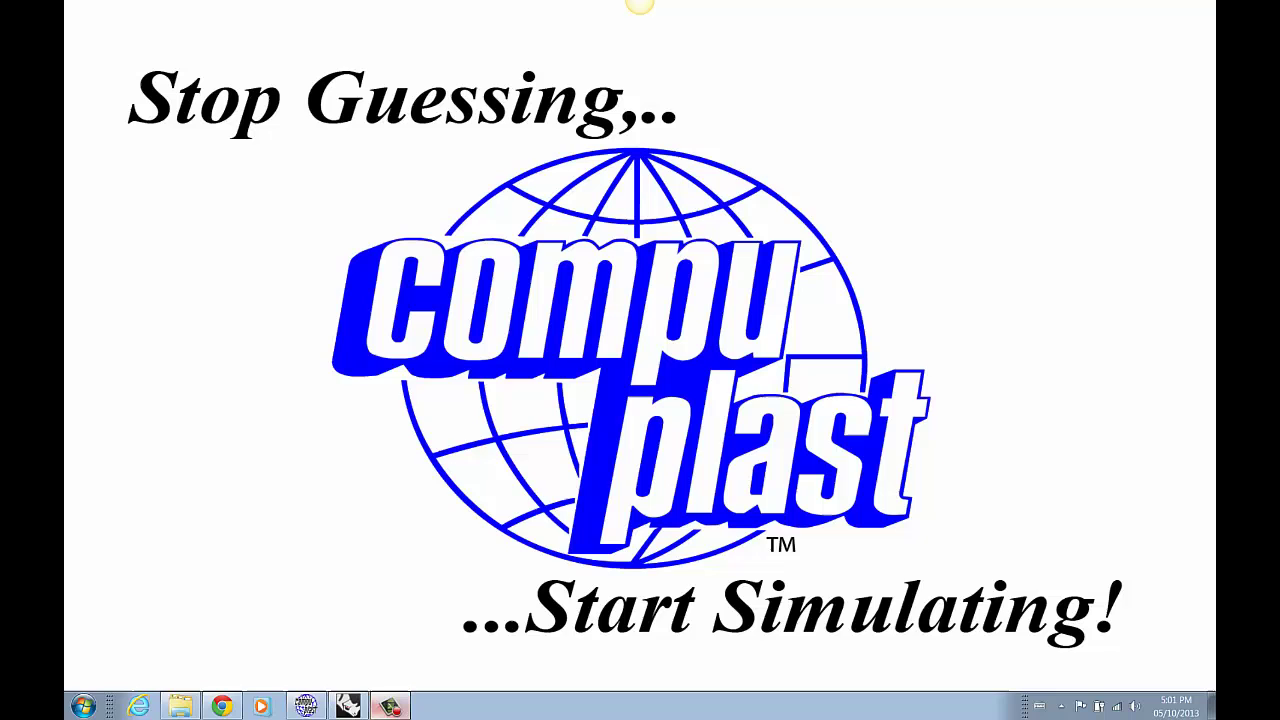
Step: Bring the Virtual Extrusion Laboratory main window back up from the taskbar
click(308, 708)
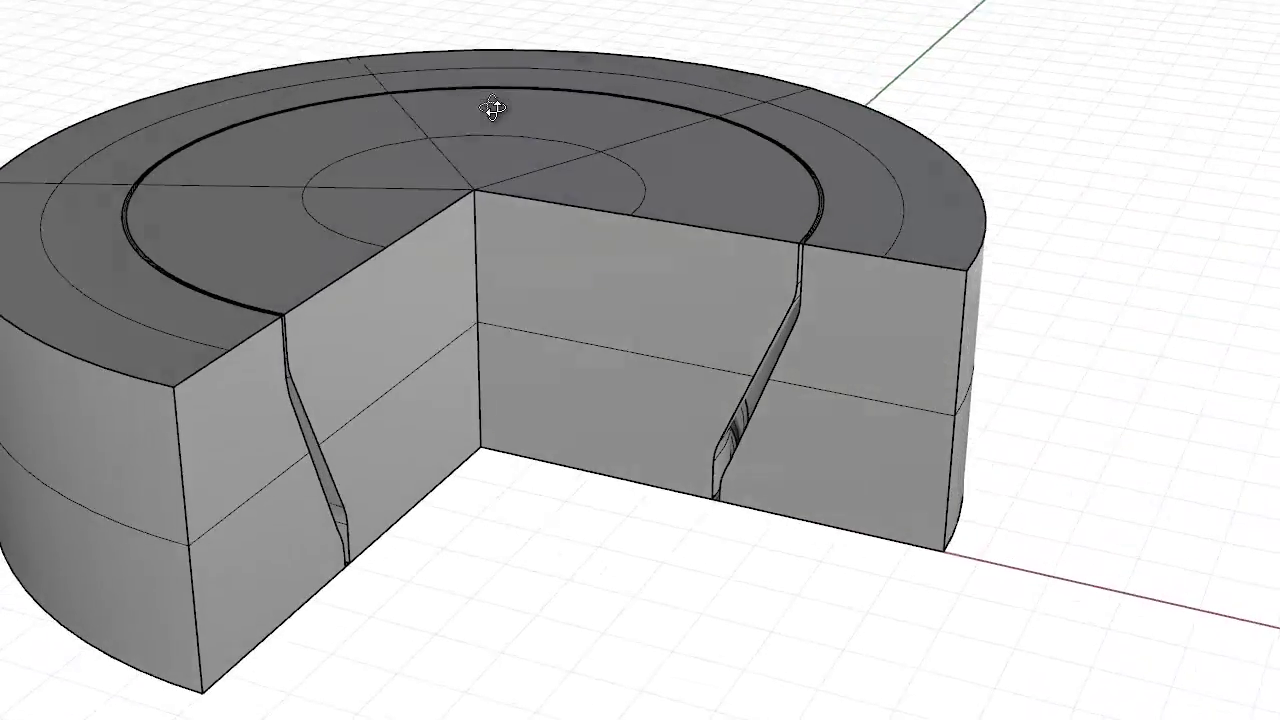
Step: Orbit the Perspective view around the cut-away die, then return to the four-view layout
mouse_move(493, 108)
mouse_down()
mouse_move(477, 129)
mouse_move(457, 94)
mouse_move(474, 120)
mouse_move(479, 107)
mouse_up()
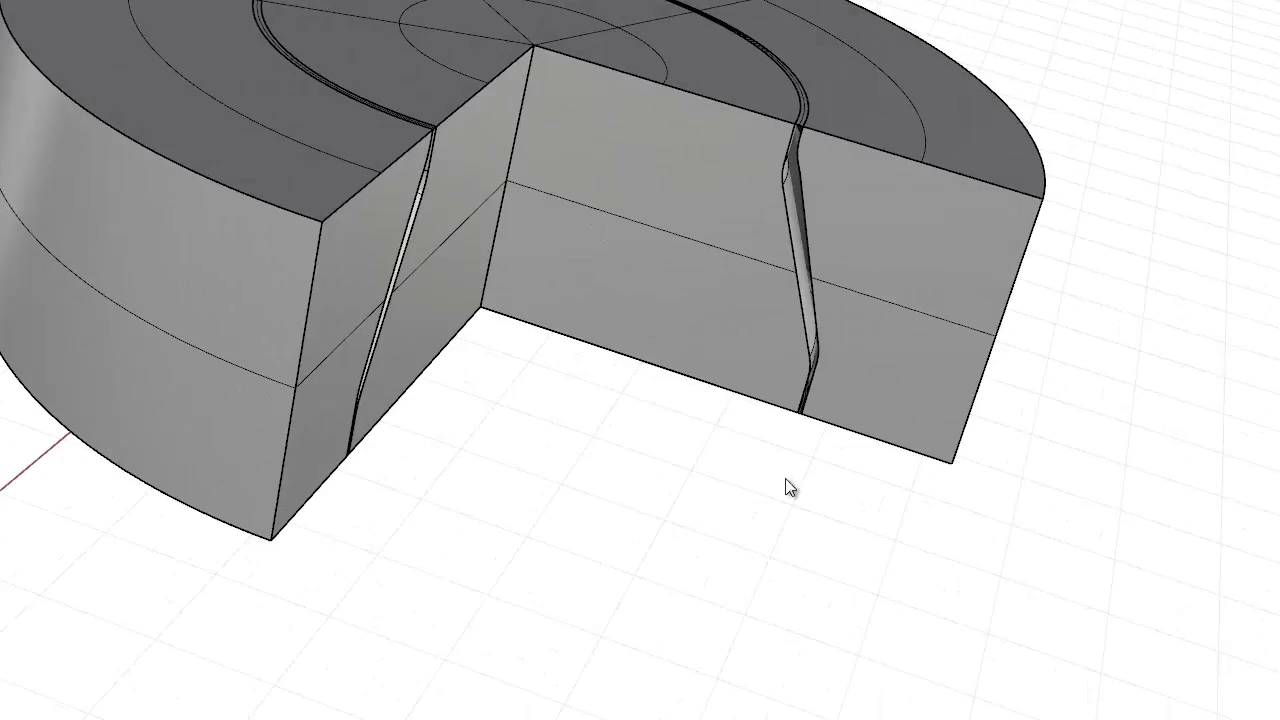
drag(950, 328, 428, 238)
drag(734, 449, 472, 337)
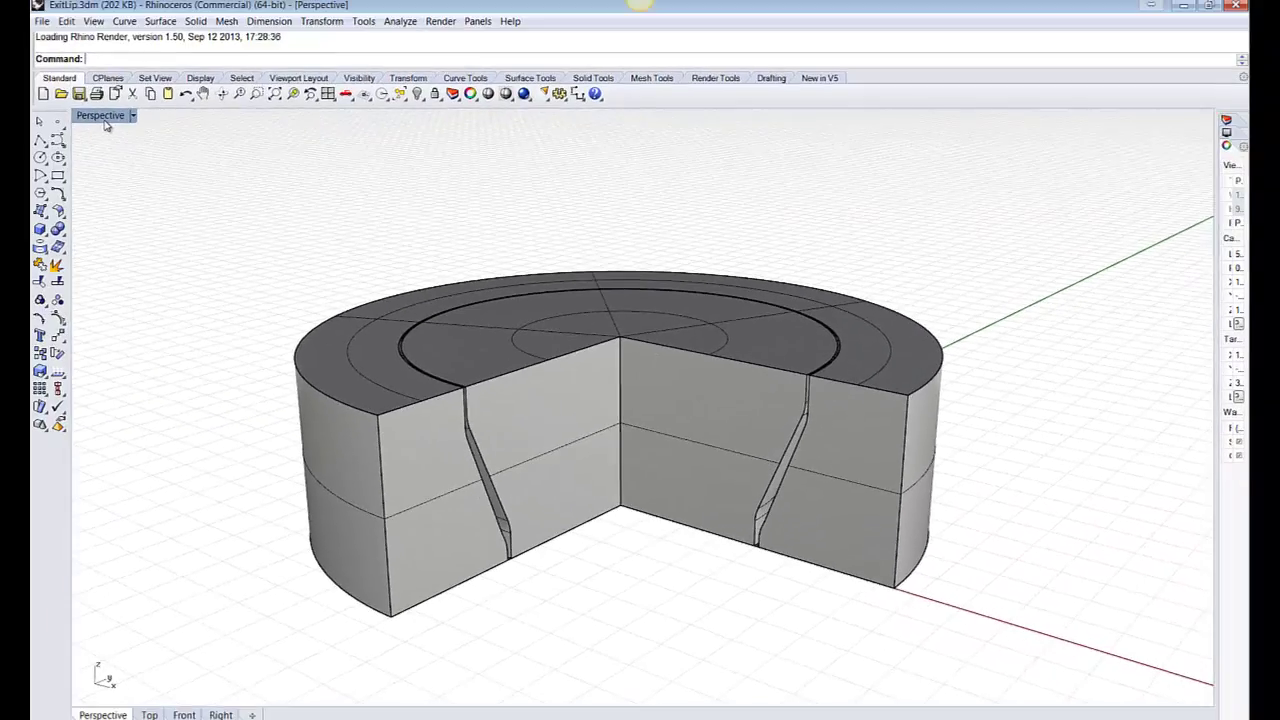
double_click(104, 119)
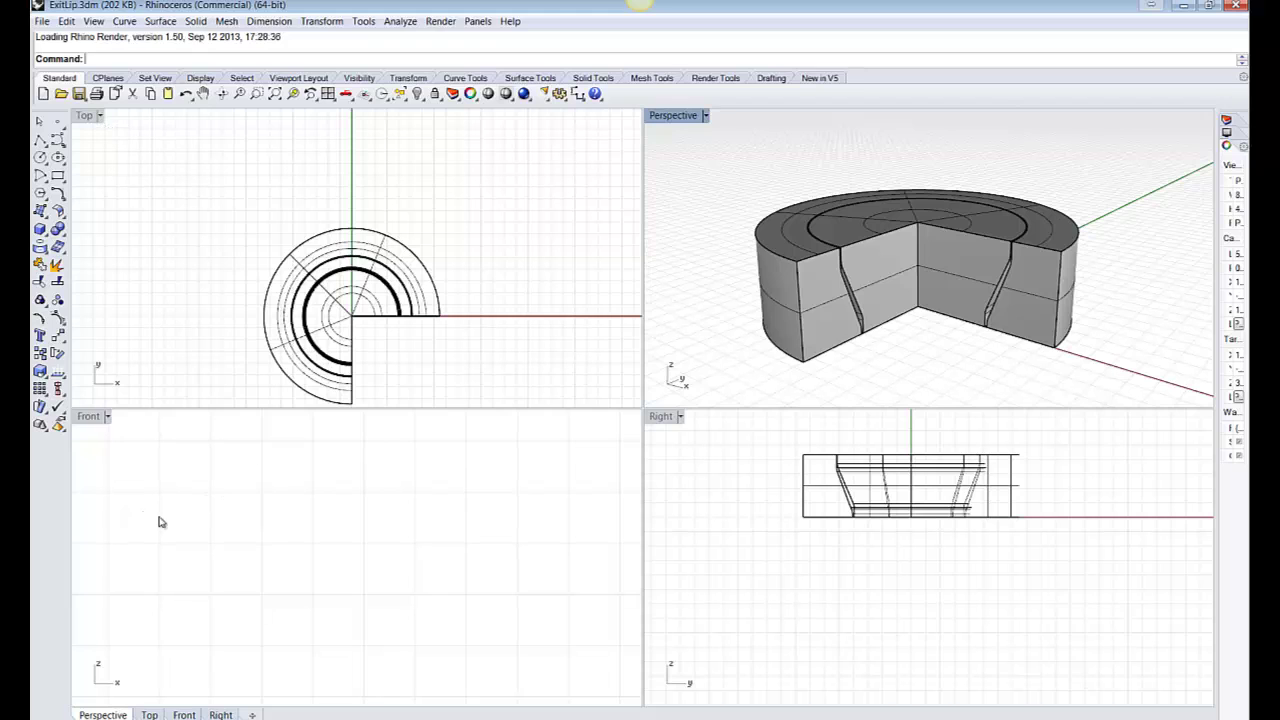
Step: Zoom extents, maximize Perspective, and hide the outer solid and inner shell, leaving the channel profile
right_click(275, 94)
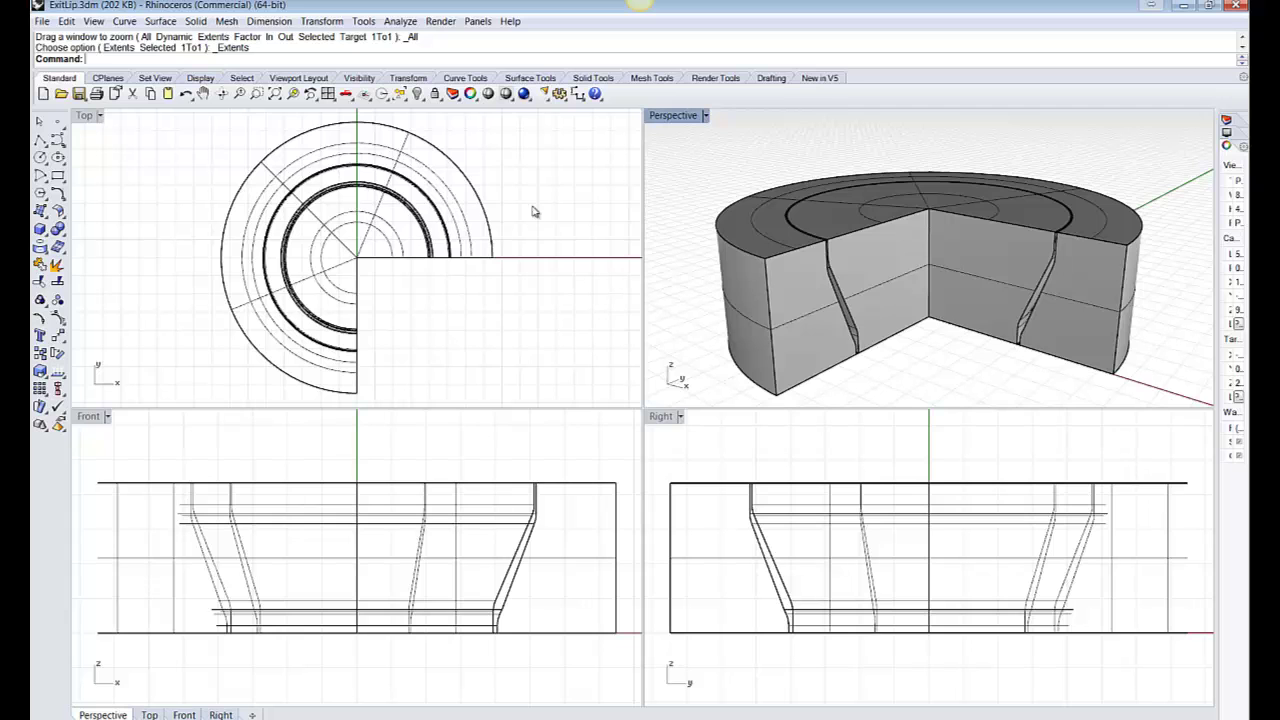
double_click(673, 116)
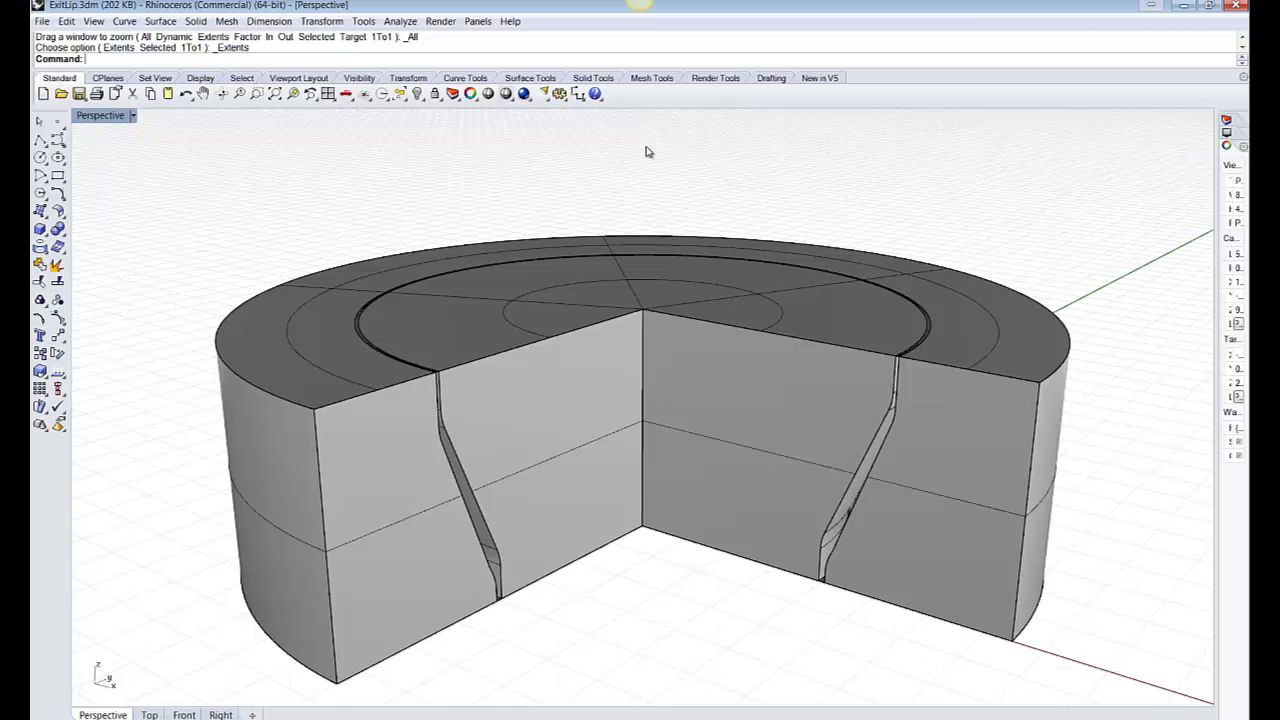
scroll(637, 197, down, 4)
scroll(671, 314, up, 4)
scroll(658, 308, up, 2)
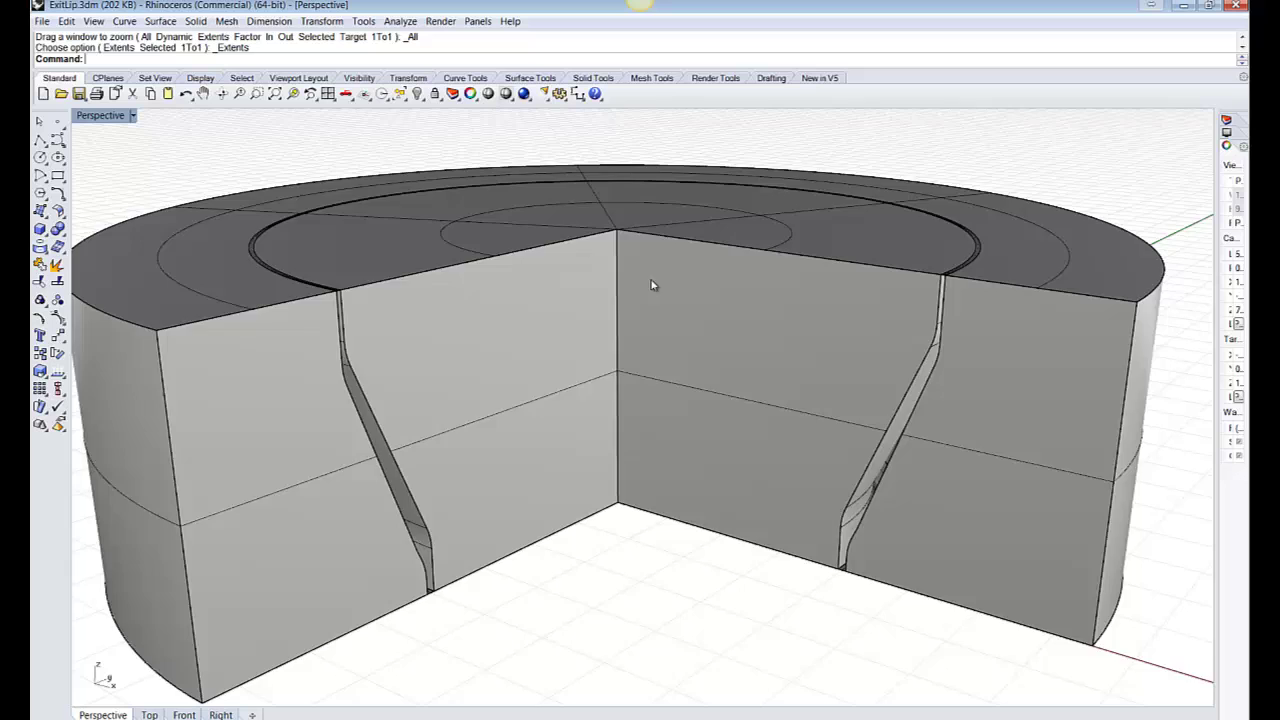
scroll(651, 286, down, 4)
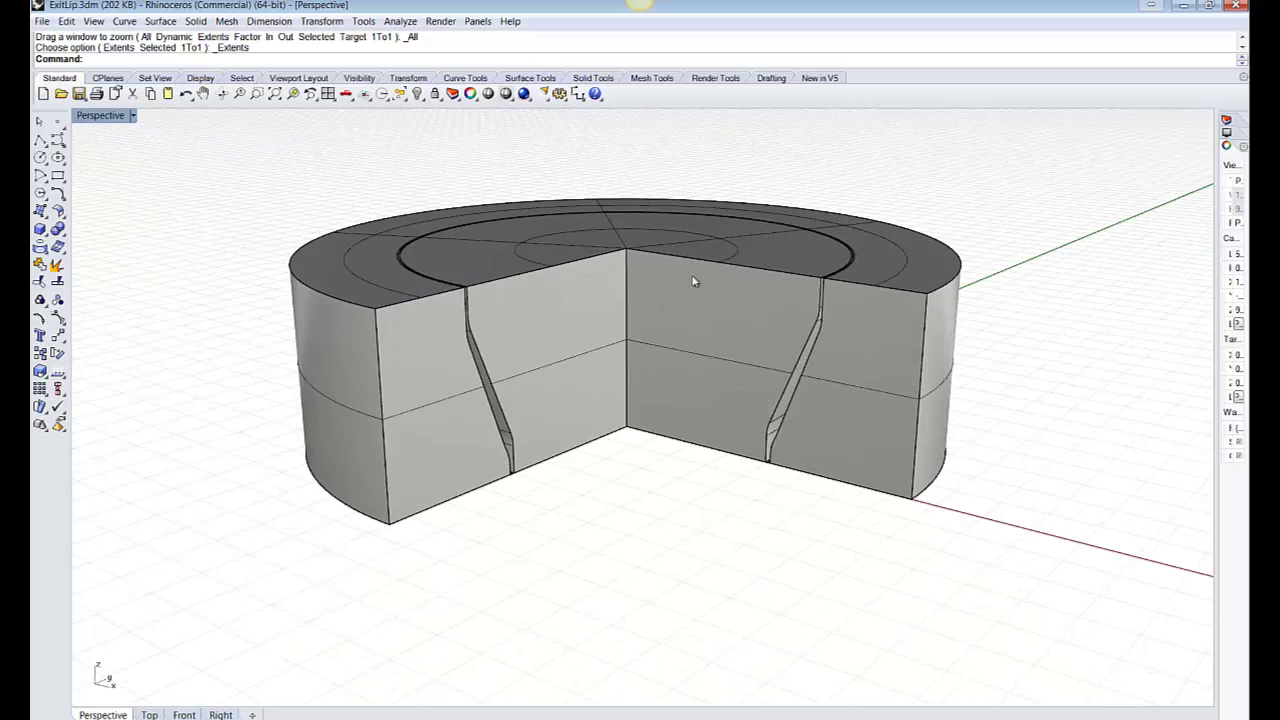
click(876, 319)
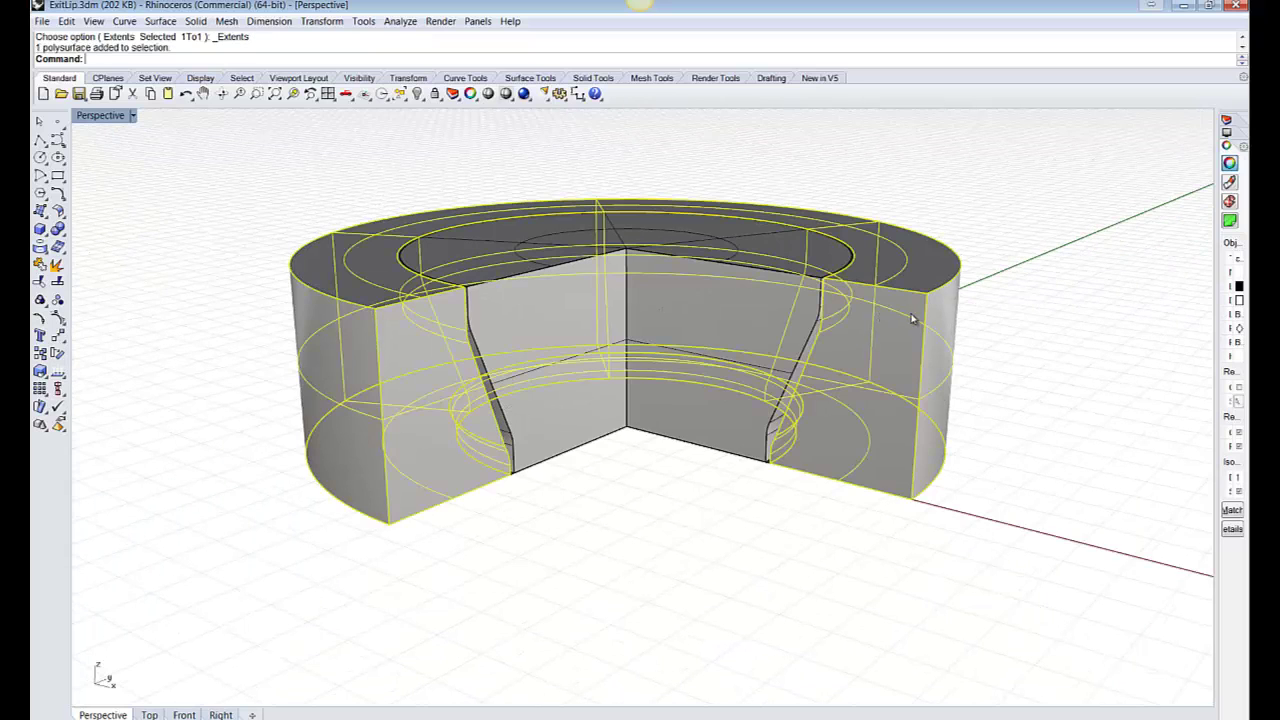
click(417, 93)
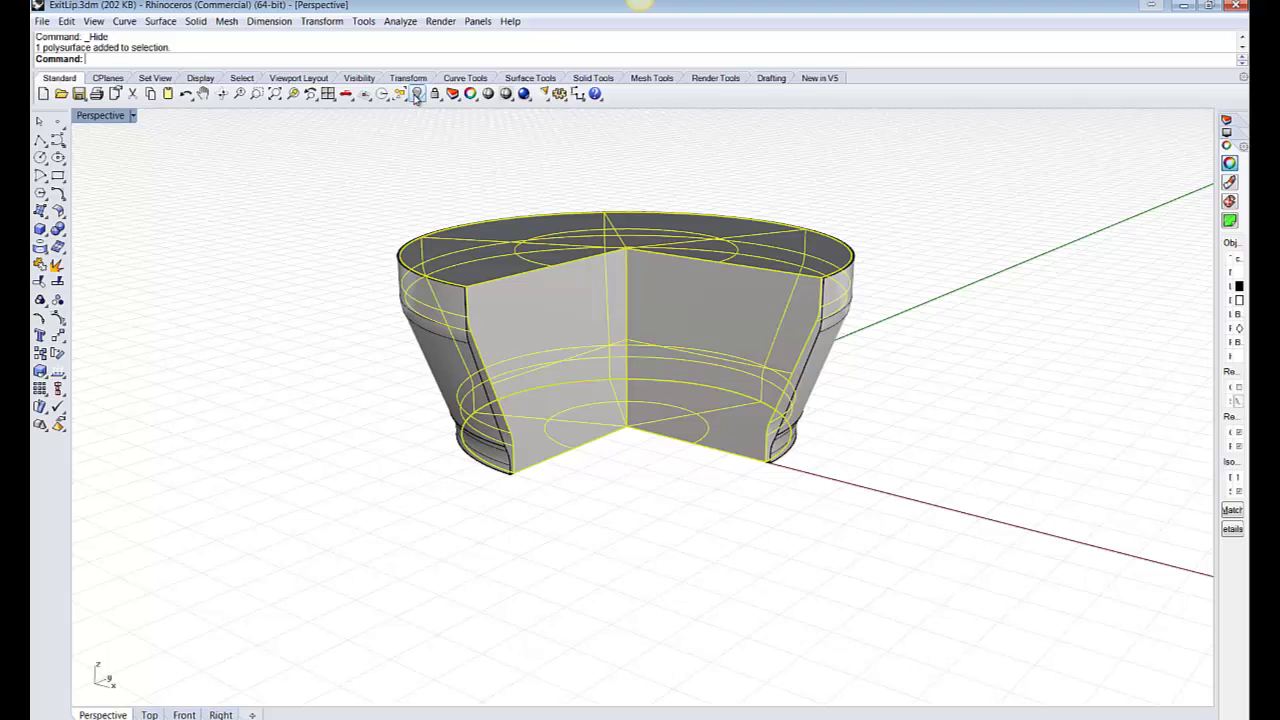
click(417, 93)
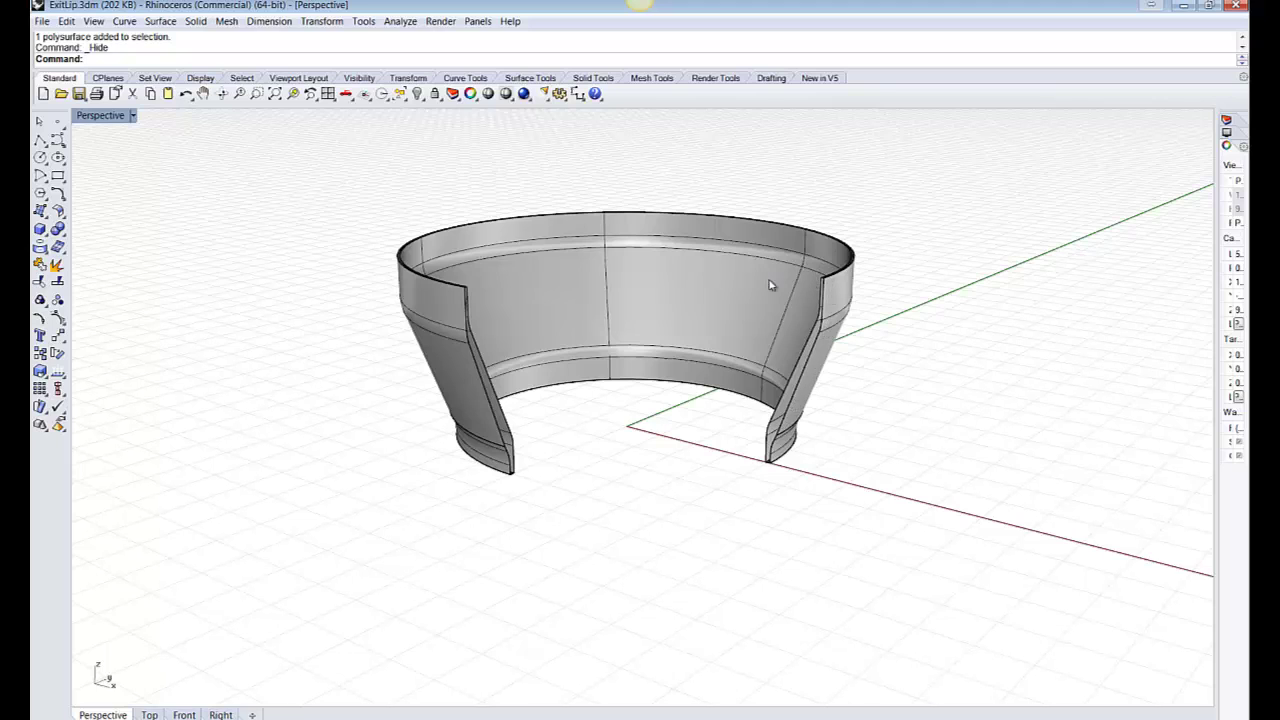
click(717, 271)
click(417, 94)
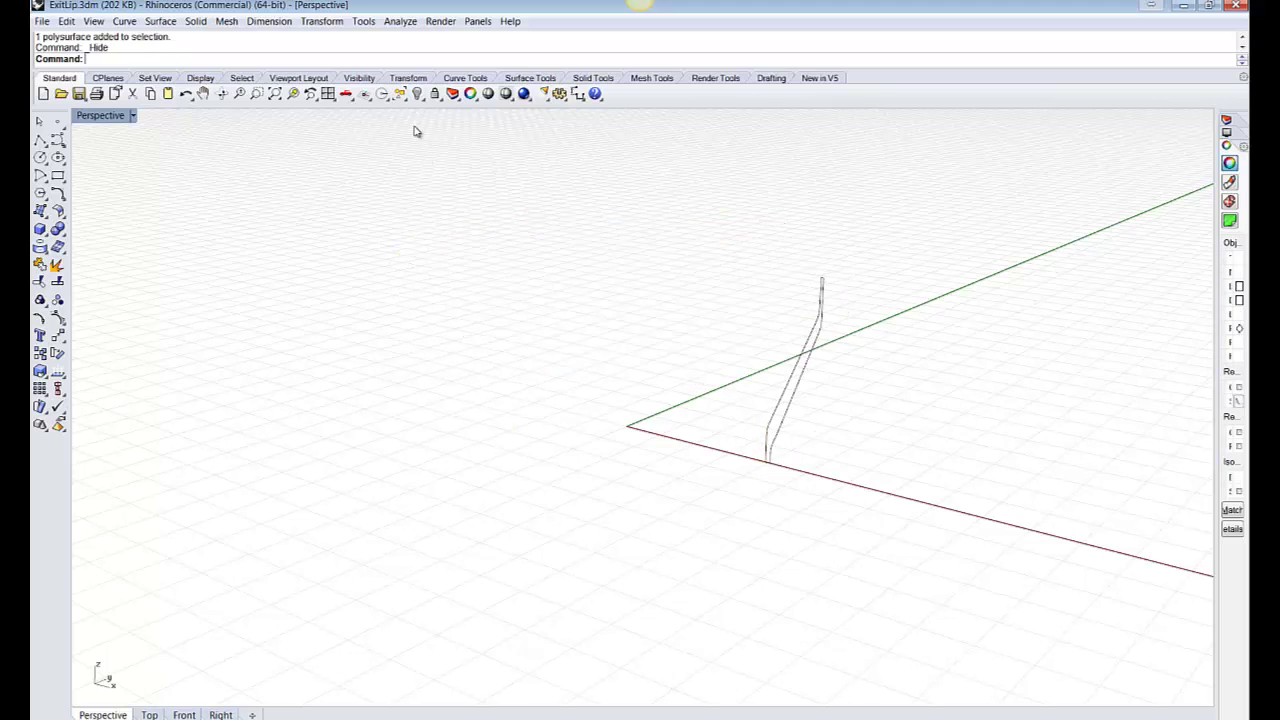
Step: Restore the four-view layout and zoom the Front view onto the channel profile
double_click(97, 117)
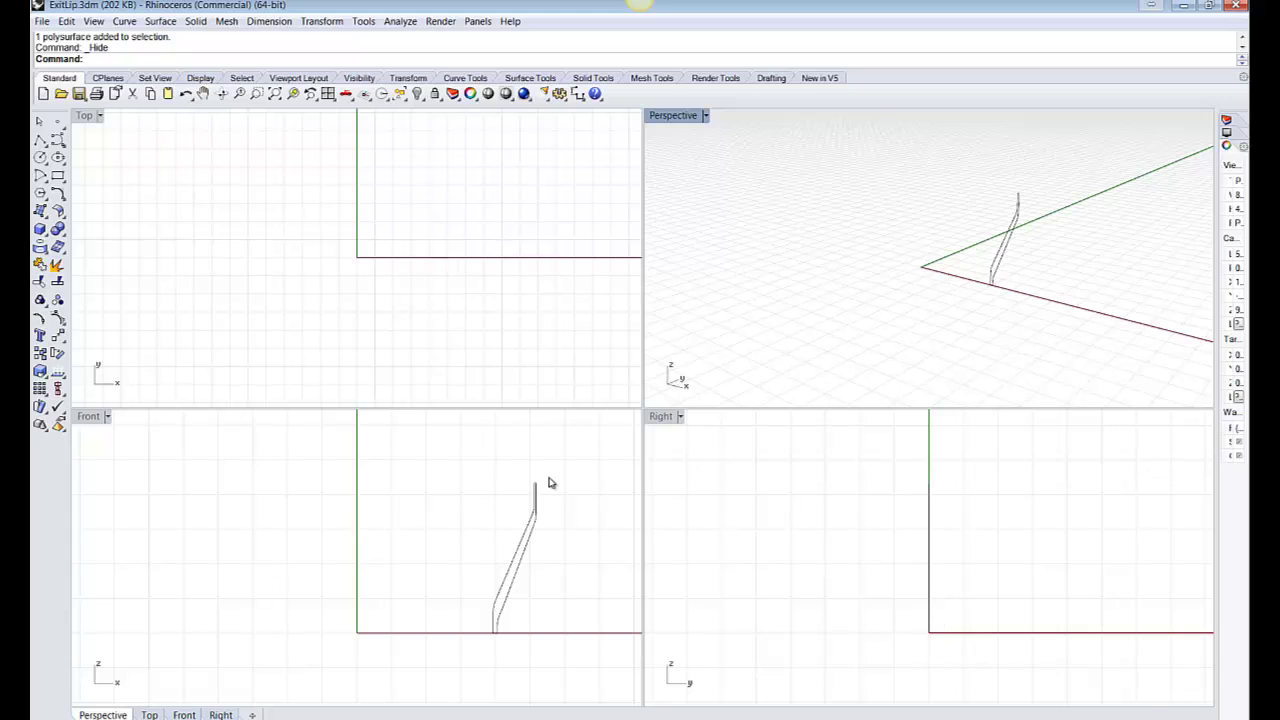
scroll(355, 503, down, 4)
scroll(485, 537, up, 2)
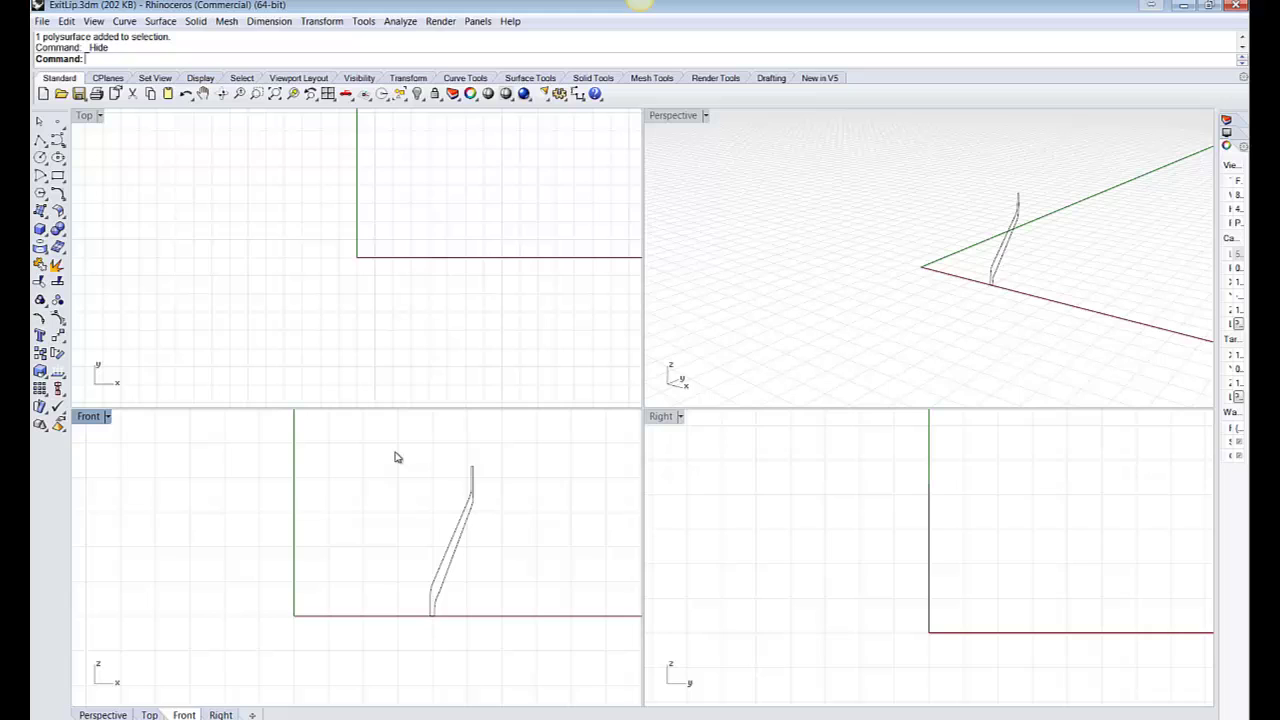
Step: Rotate the profile curve 90° about its lower end so it lies flat in the Top view
drag(396, 457, 500, 625)
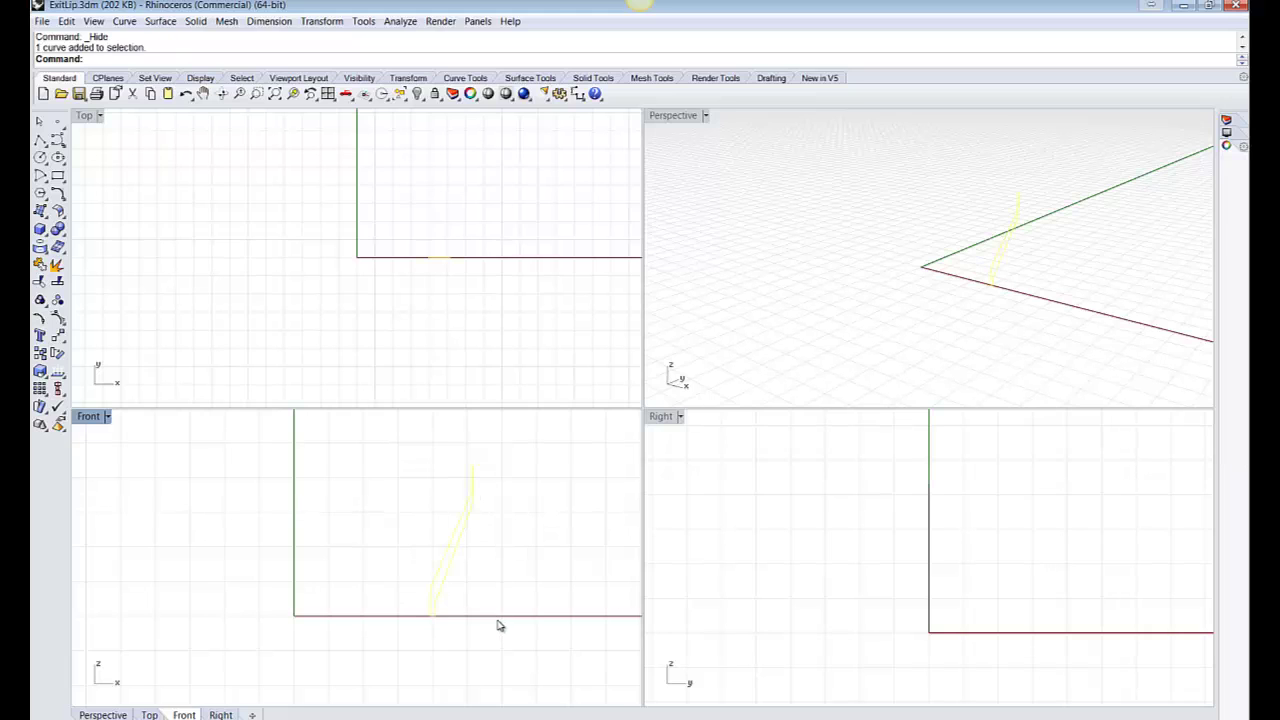
click(322, 21)
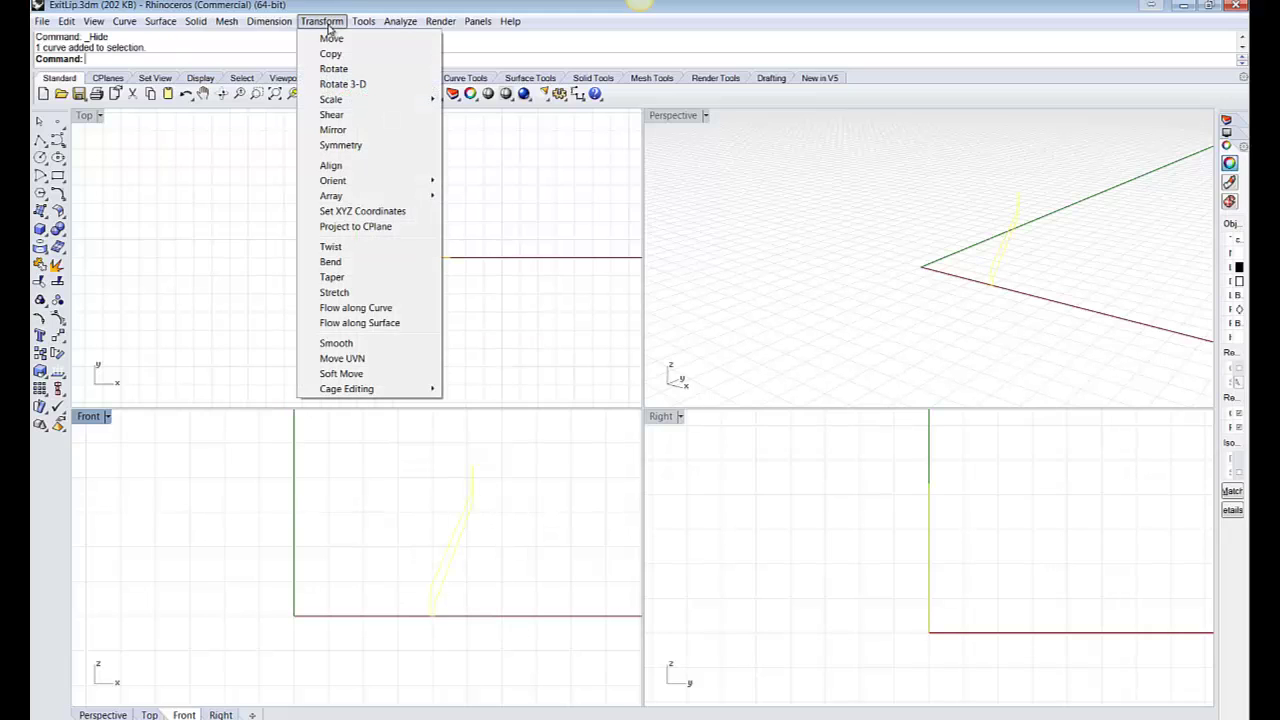
click(333, 69)
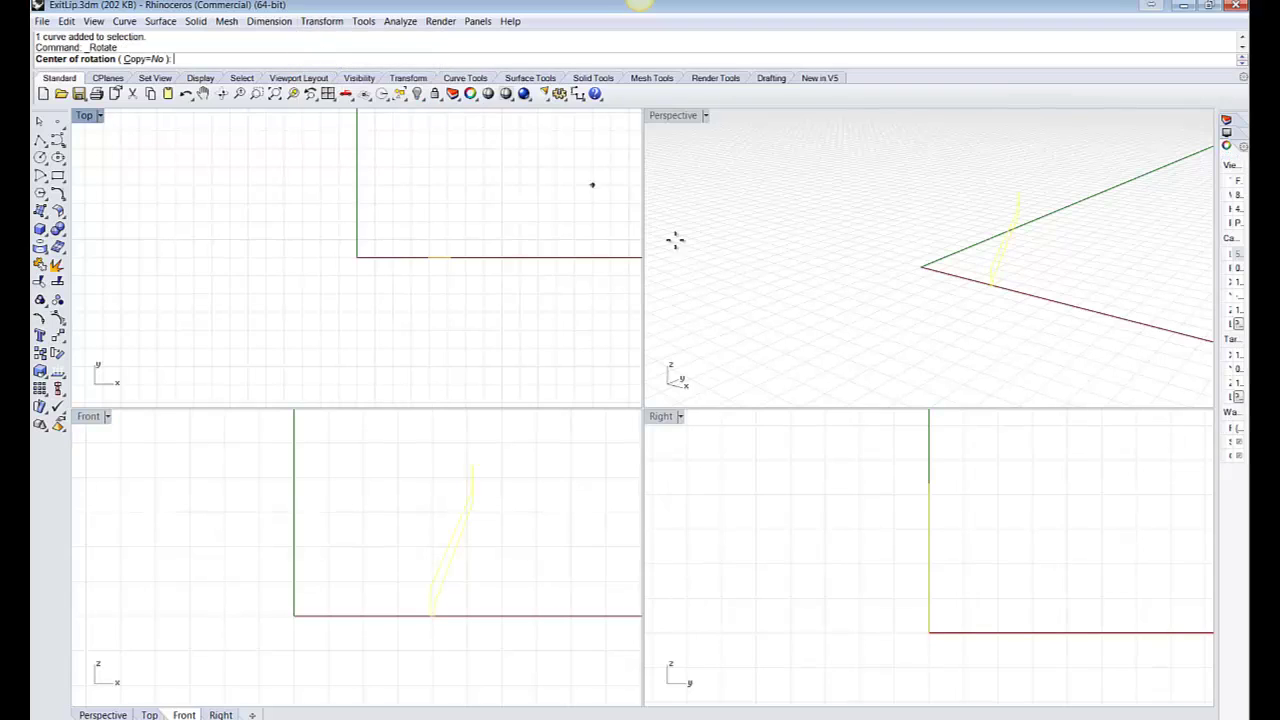
click(926, 620)
click(960, 632)
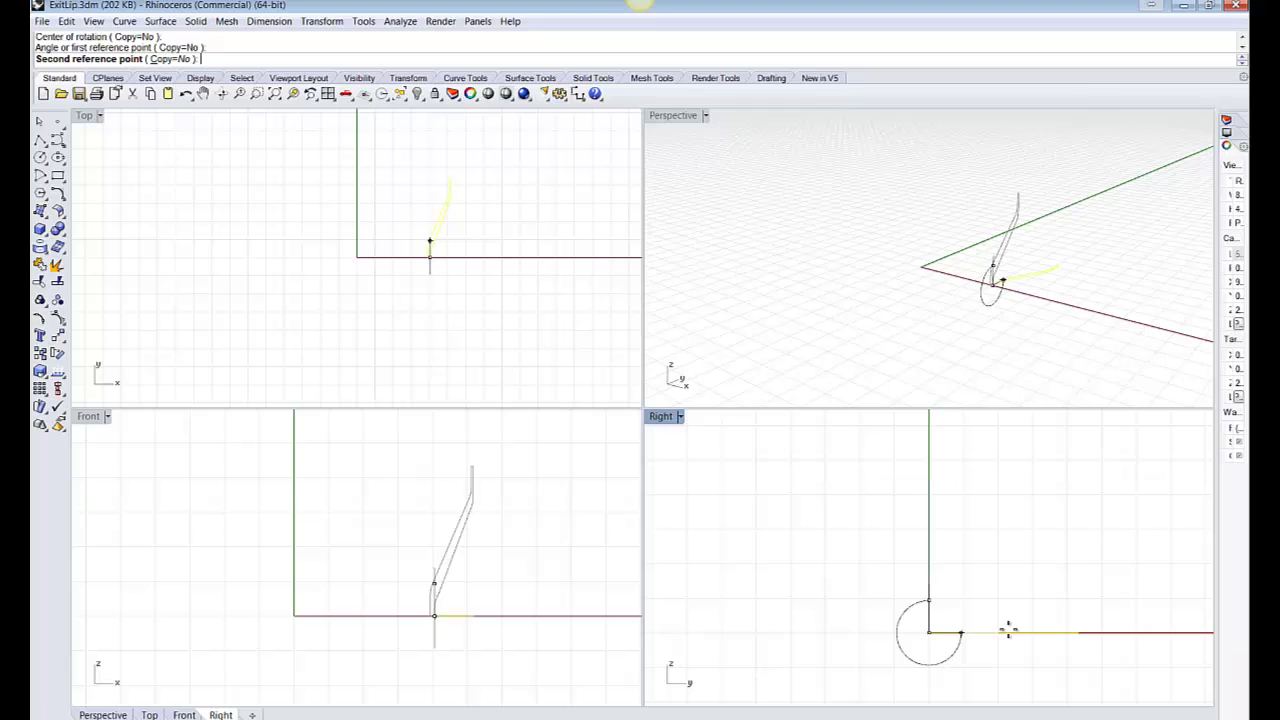
click(1008, 630)
click(506, 334)
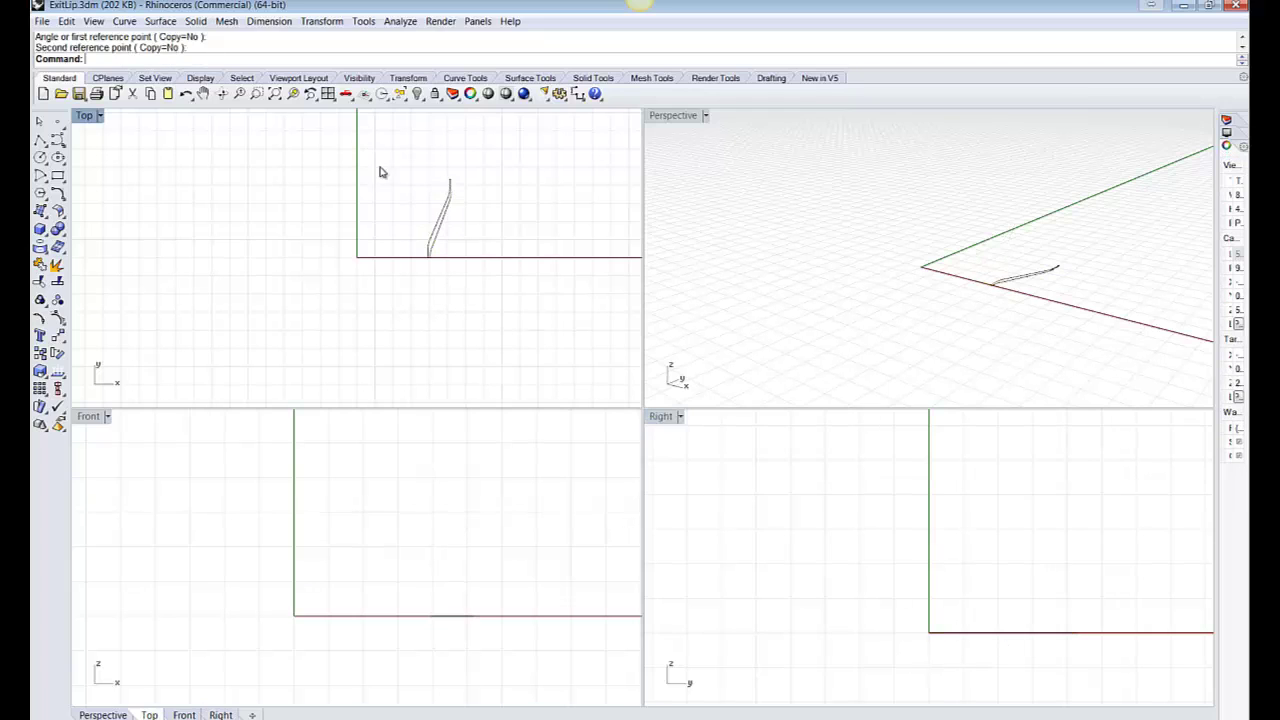
scroll(392, 282, down, 2)
scroll(420, 236, up, 6)
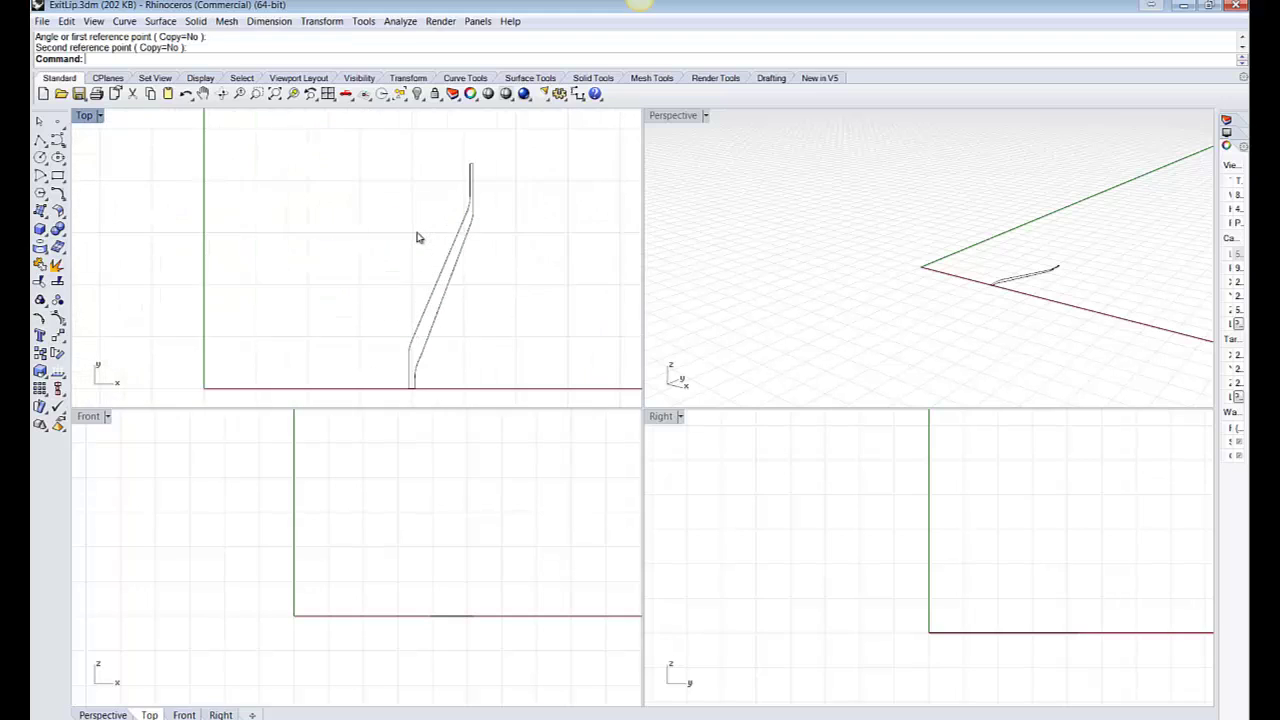
scroll(418, 237, down, 1)
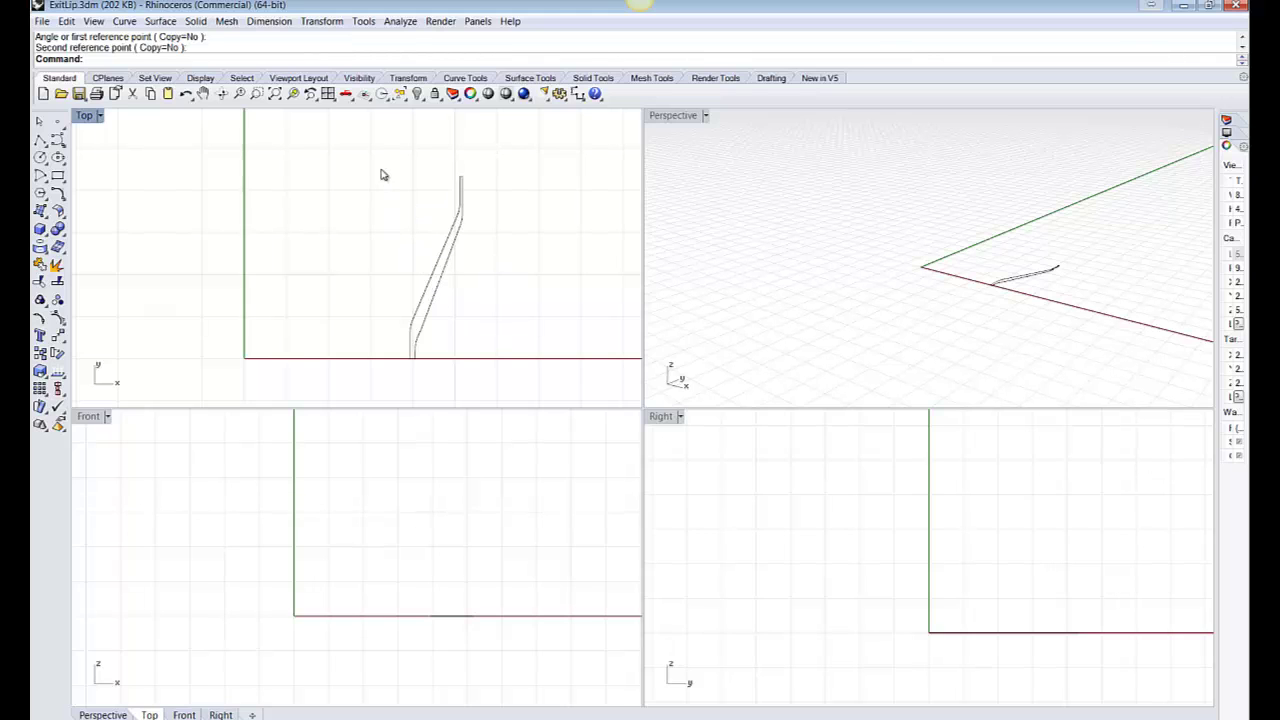
Step: Measure the profile curve's length, which comes to 9.27 inches
drag(378, 155, 486, 177)
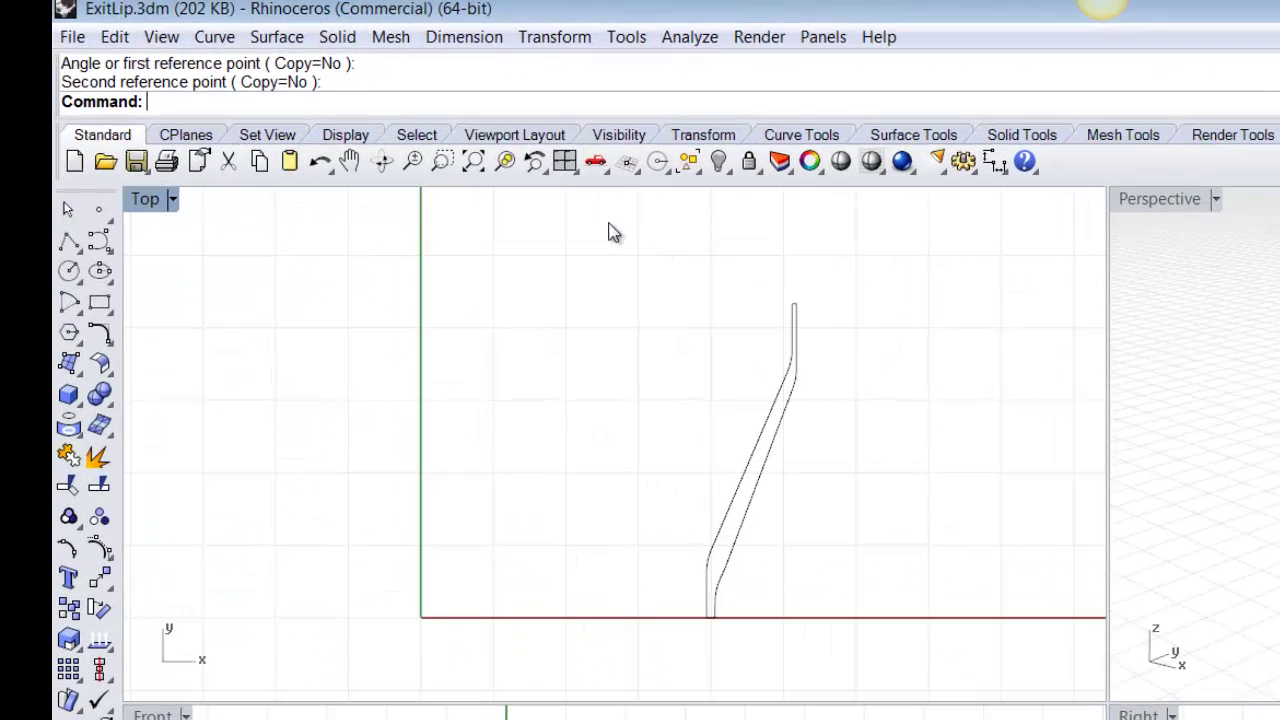
click(679, 38)
click(738, 217)
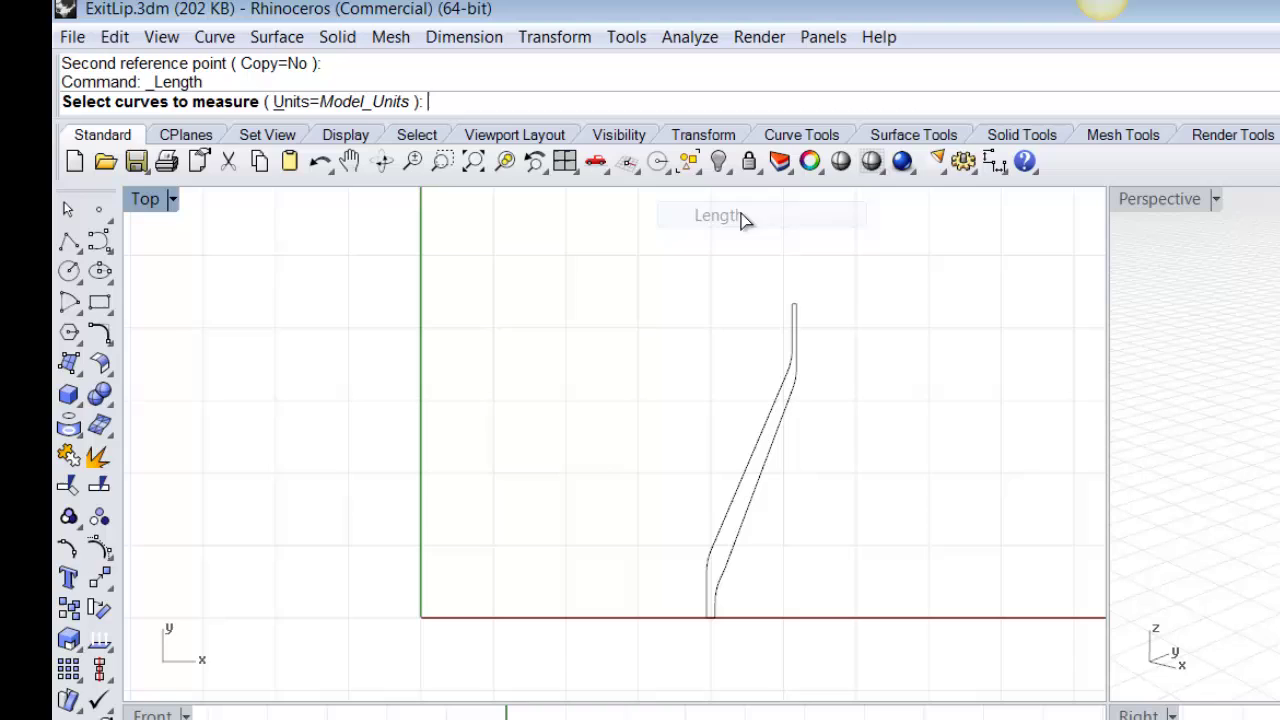
scroll(803, 305, up, 4)
click(787, 324)
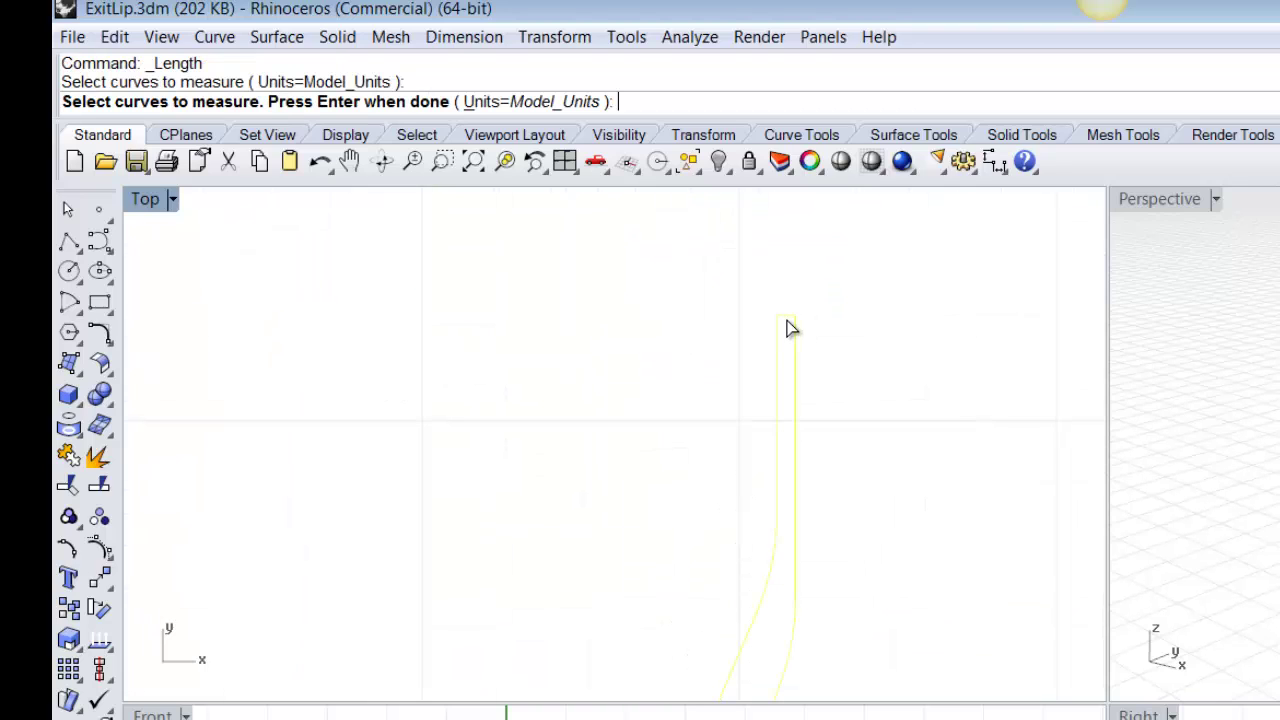
key(Return)
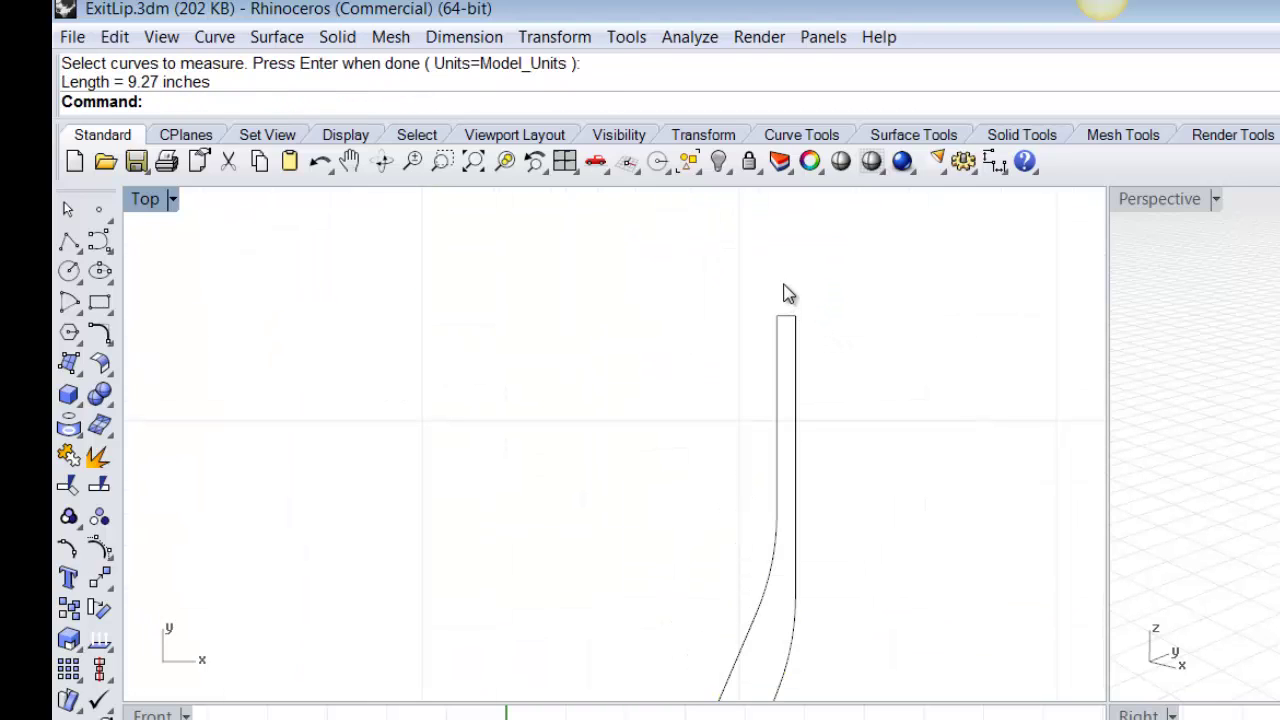
Step: Measure the lip gap width at the channel exit: 0.06 inches
click(684, 38)
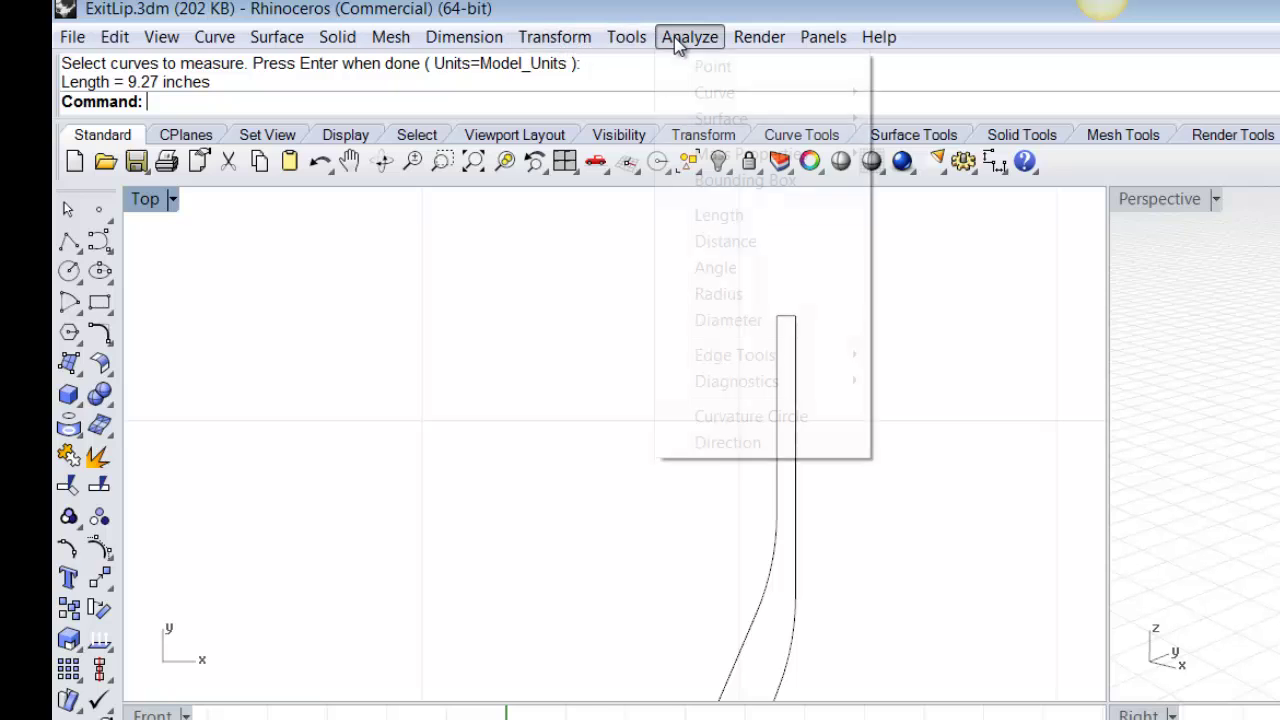
click(733, 248)
click(784, 312)
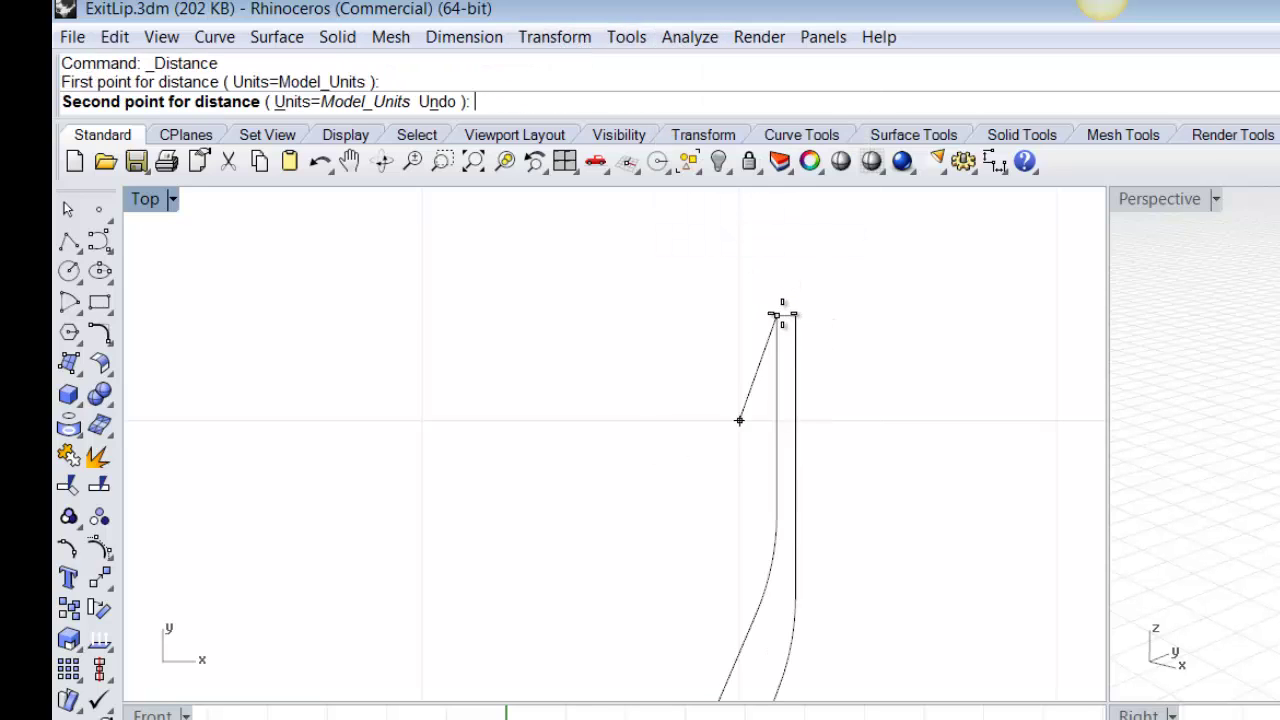
click(792, 303)
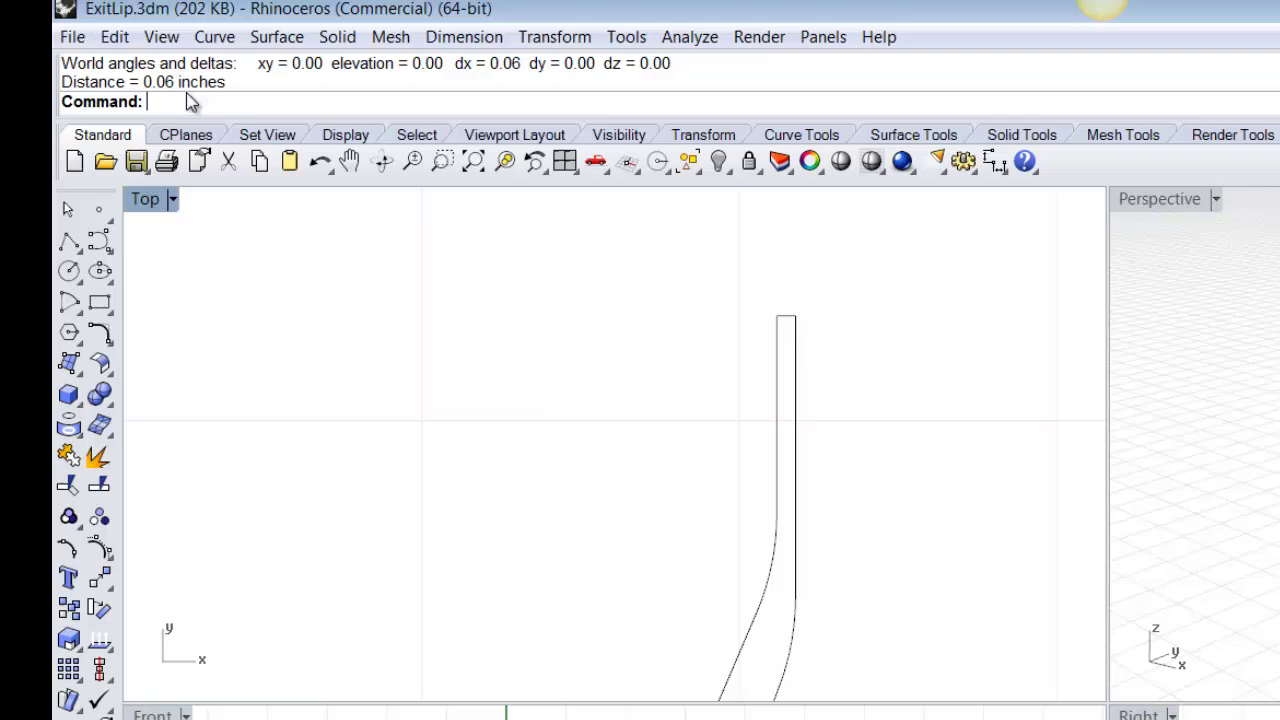
scroll(845, 334, down, 2)
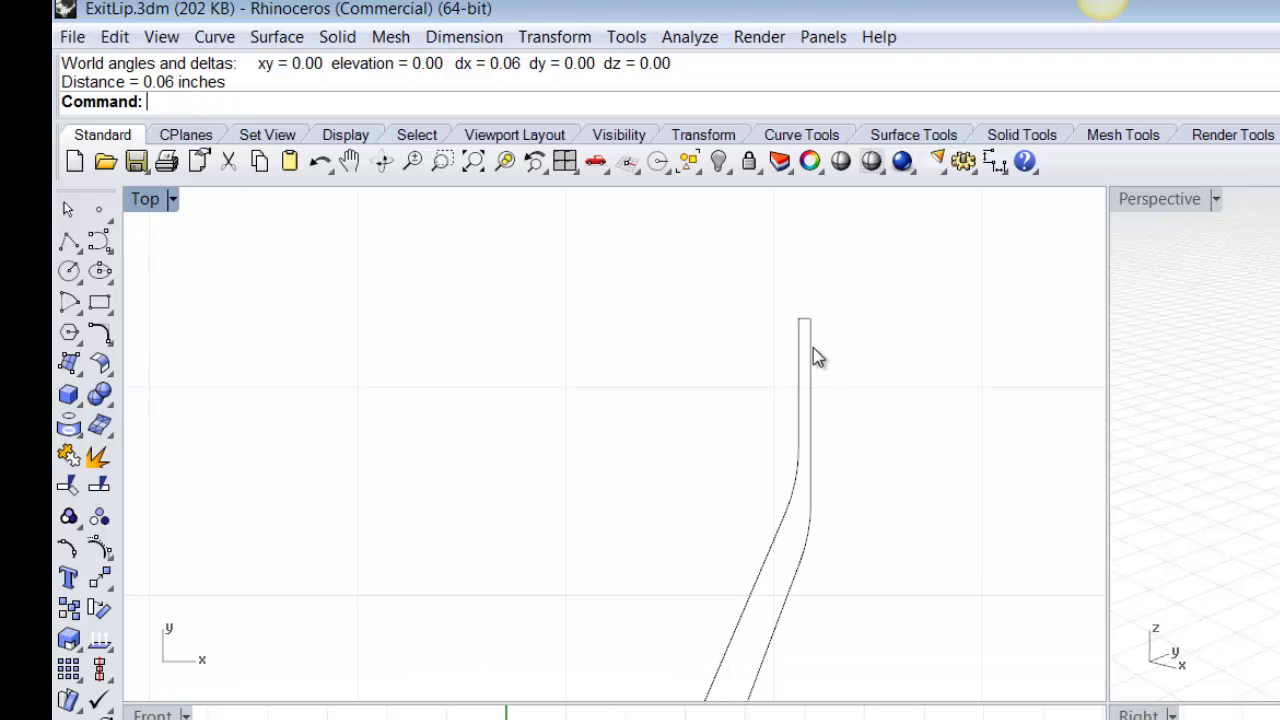
scroll(814, 357, down, 1)
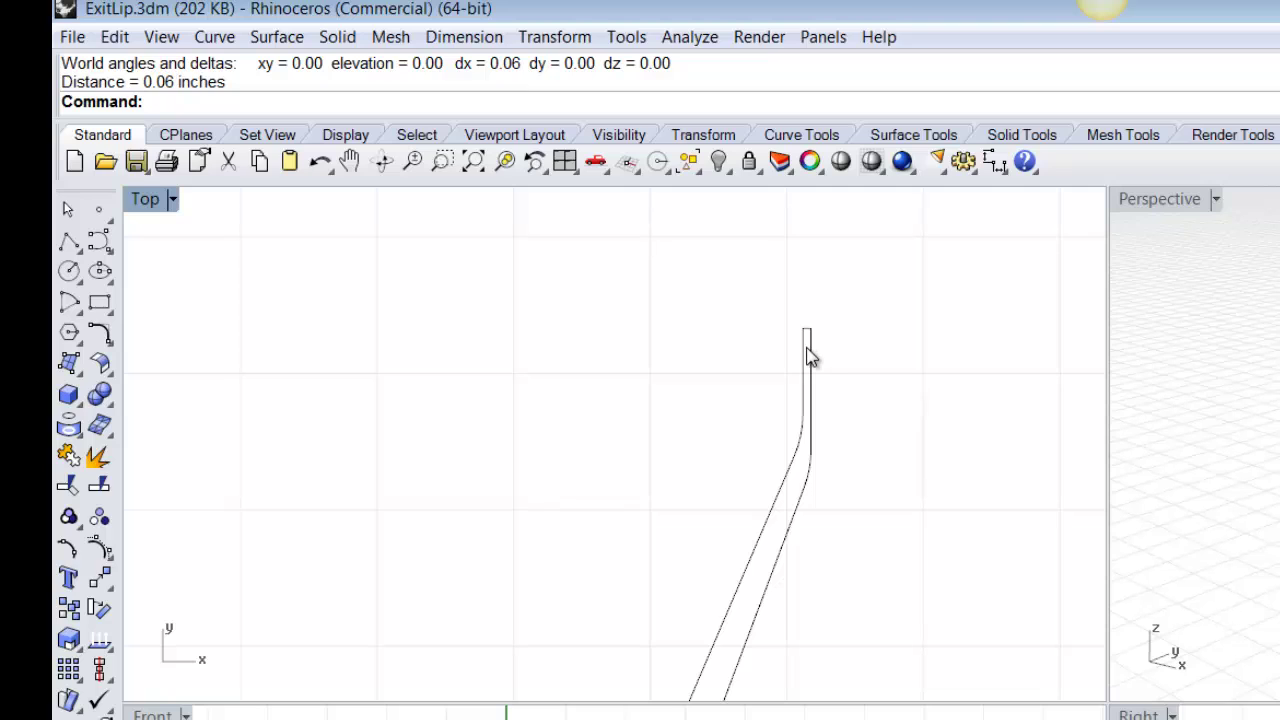
scroll(808, 323, down, 2)
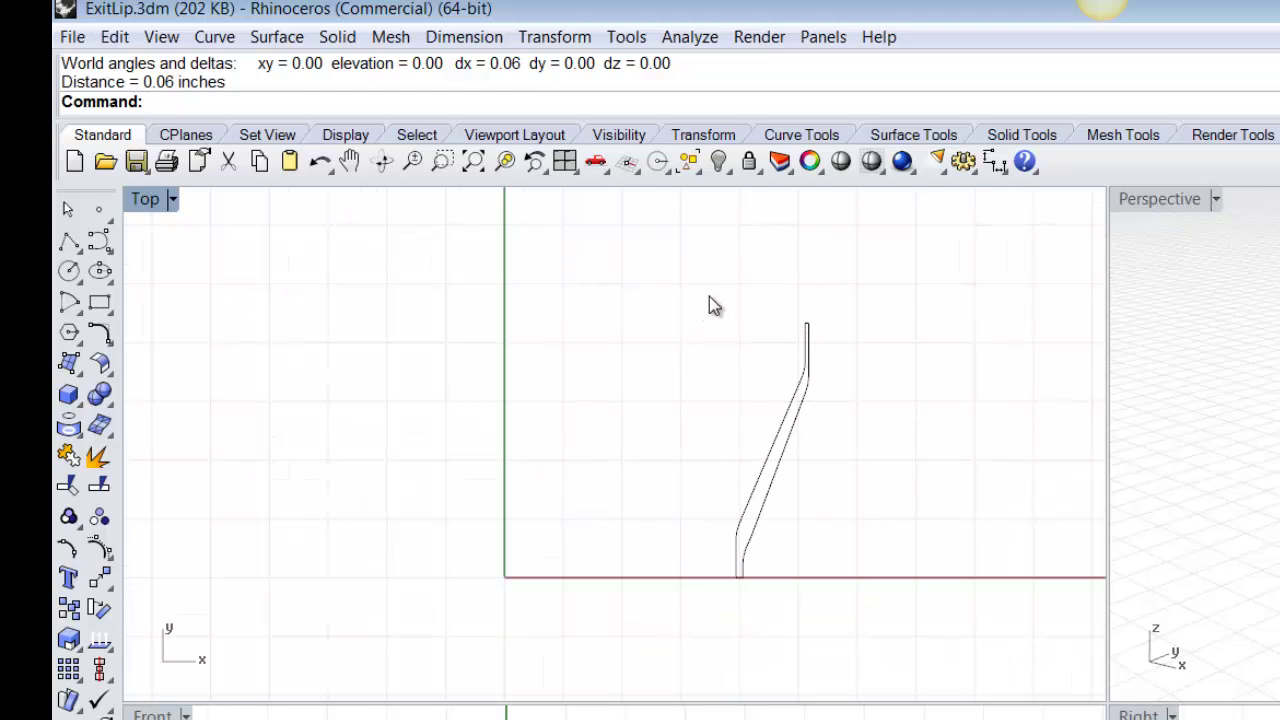
Step: Export the selected die-lip curve under the name DieLips as AutoCAD DXF
drag(708, 306, 863, 595)
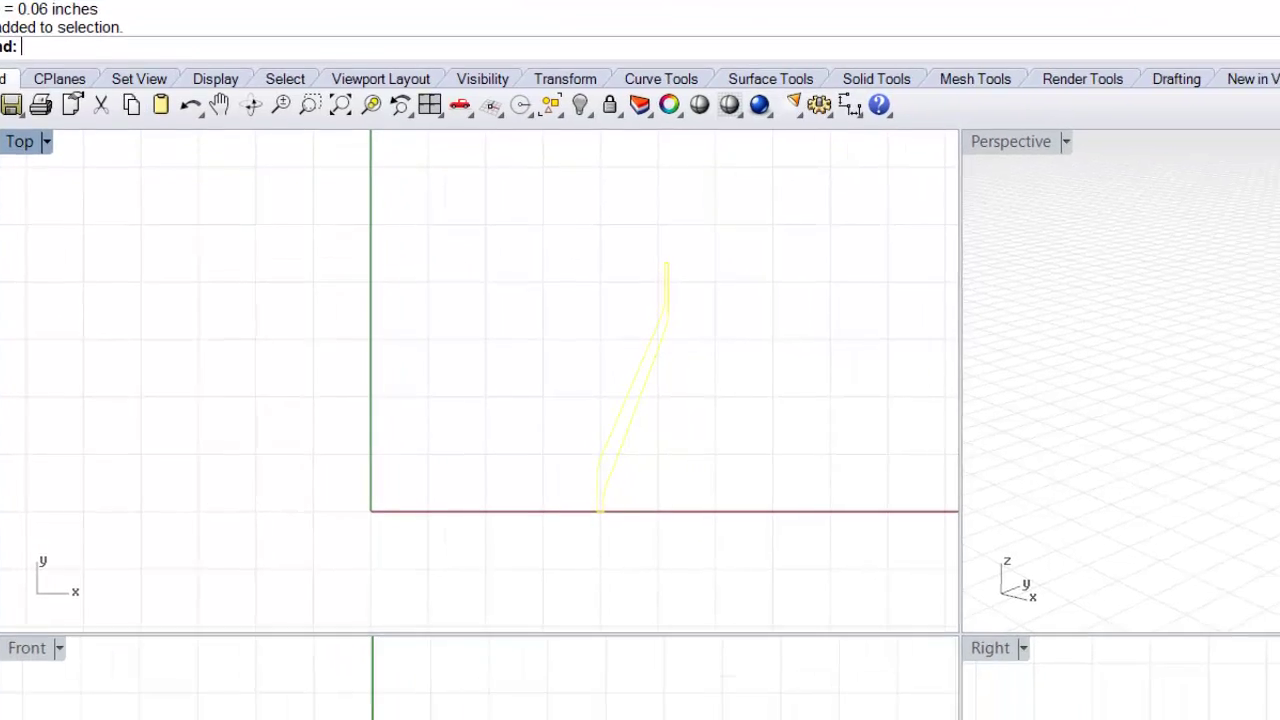
click(72, 36)
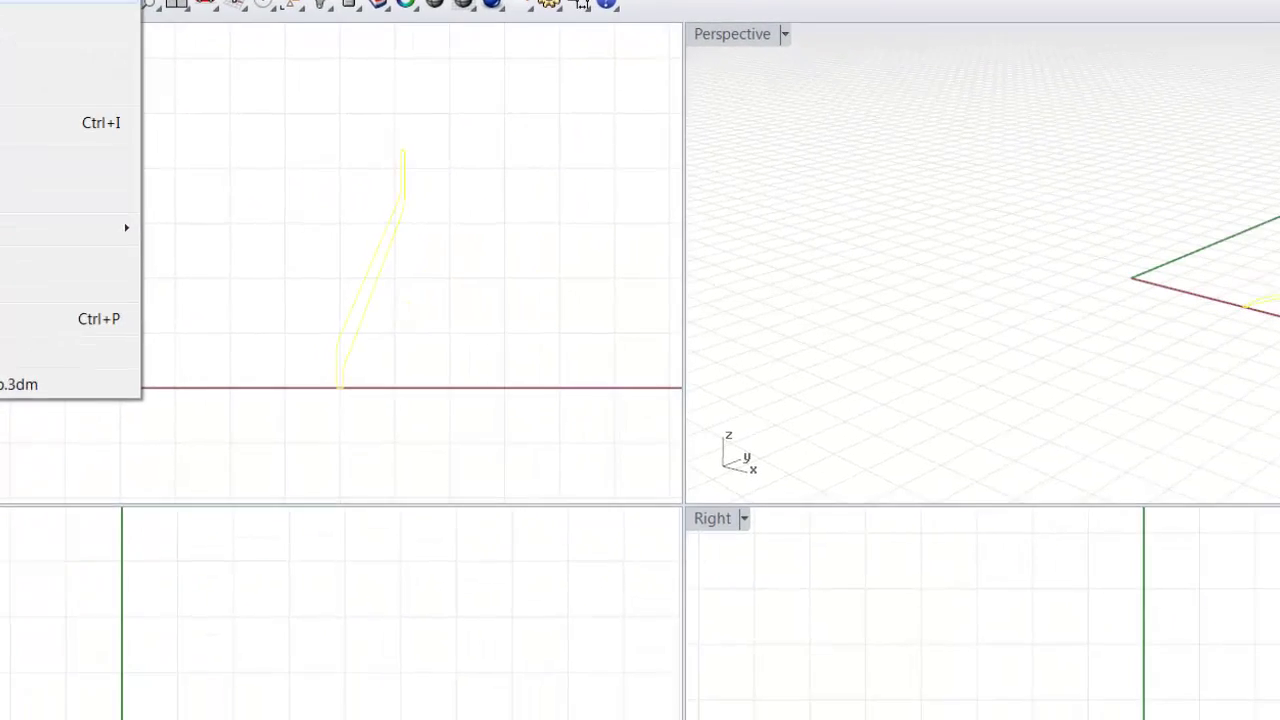
click(60, 261)
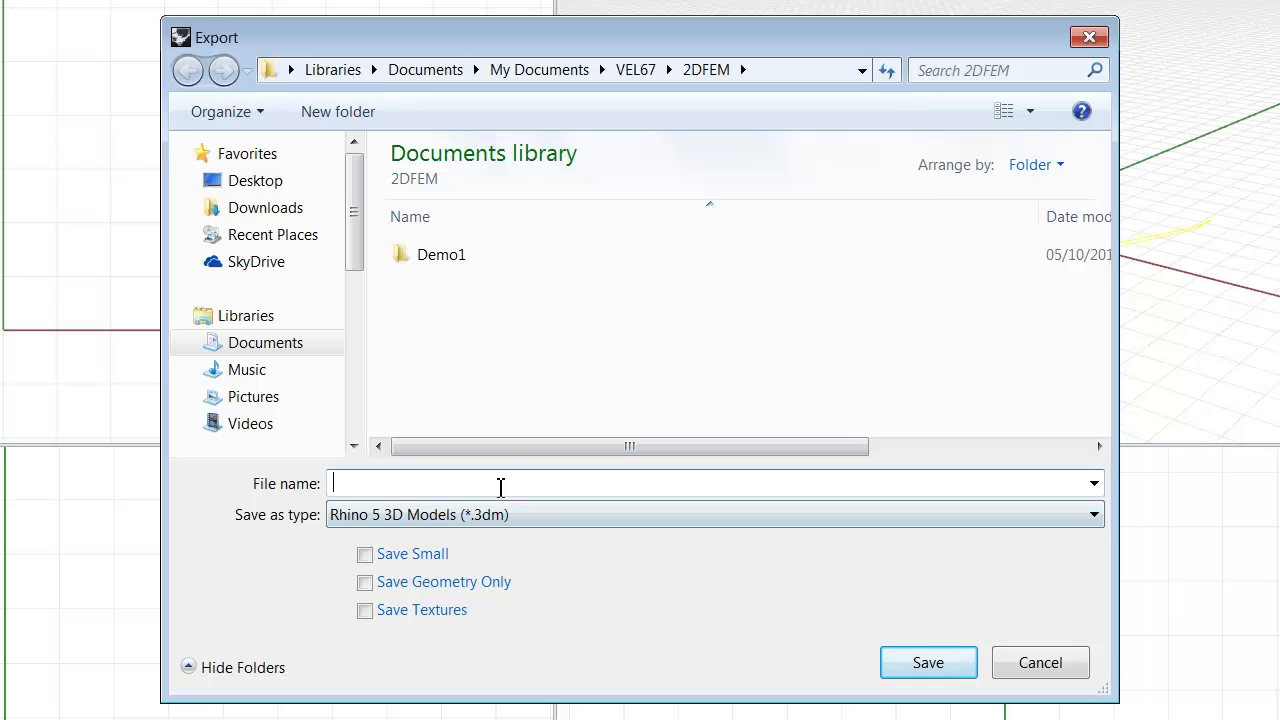
text(DieLips)
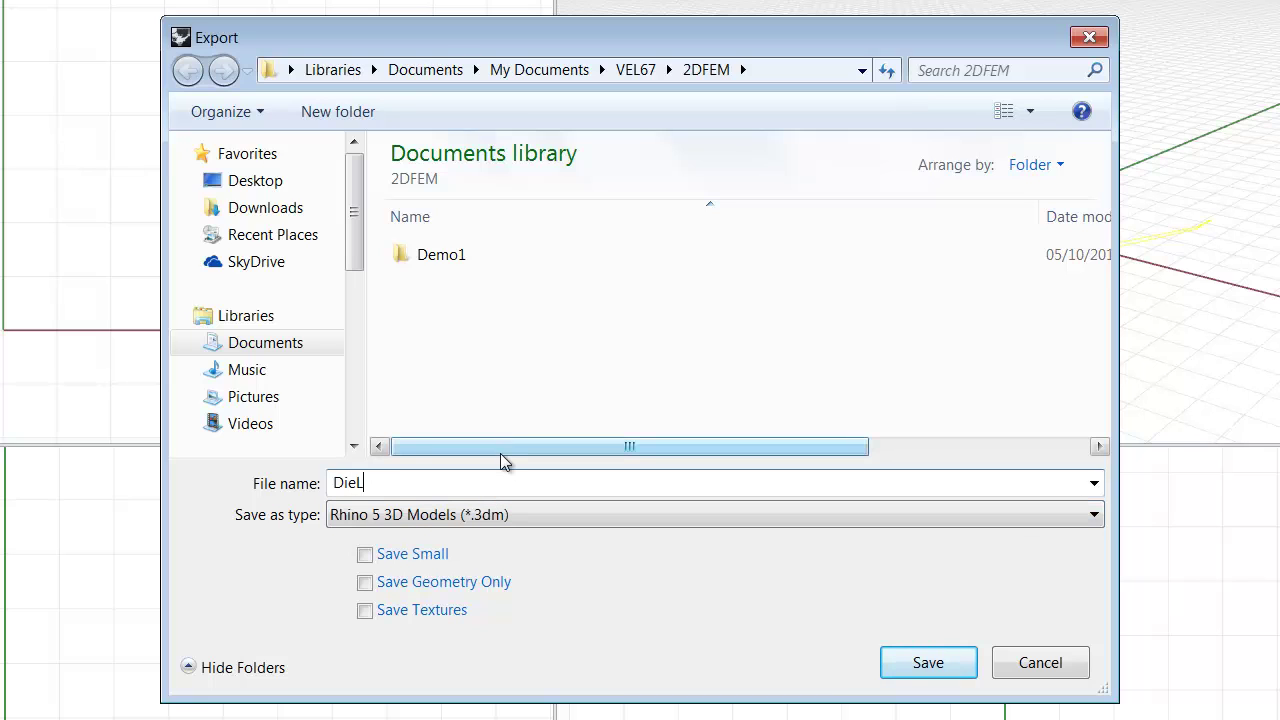
click(535, 518)
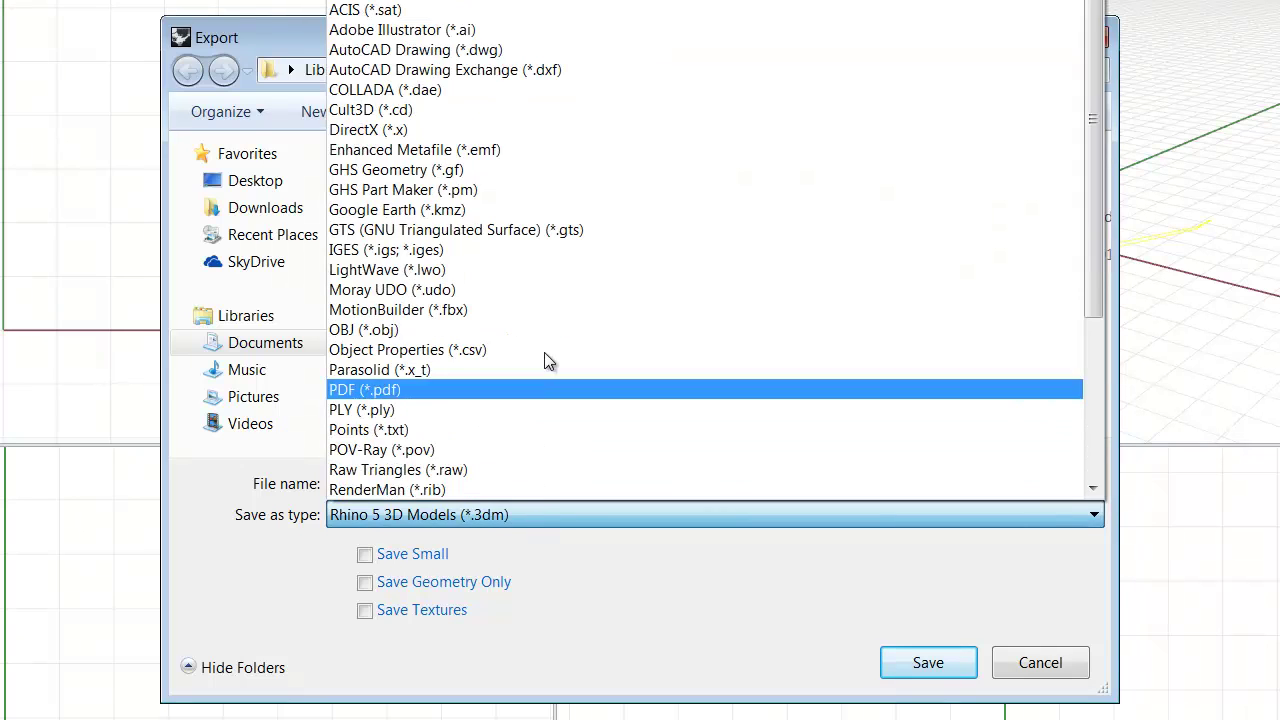
click(532, 72)
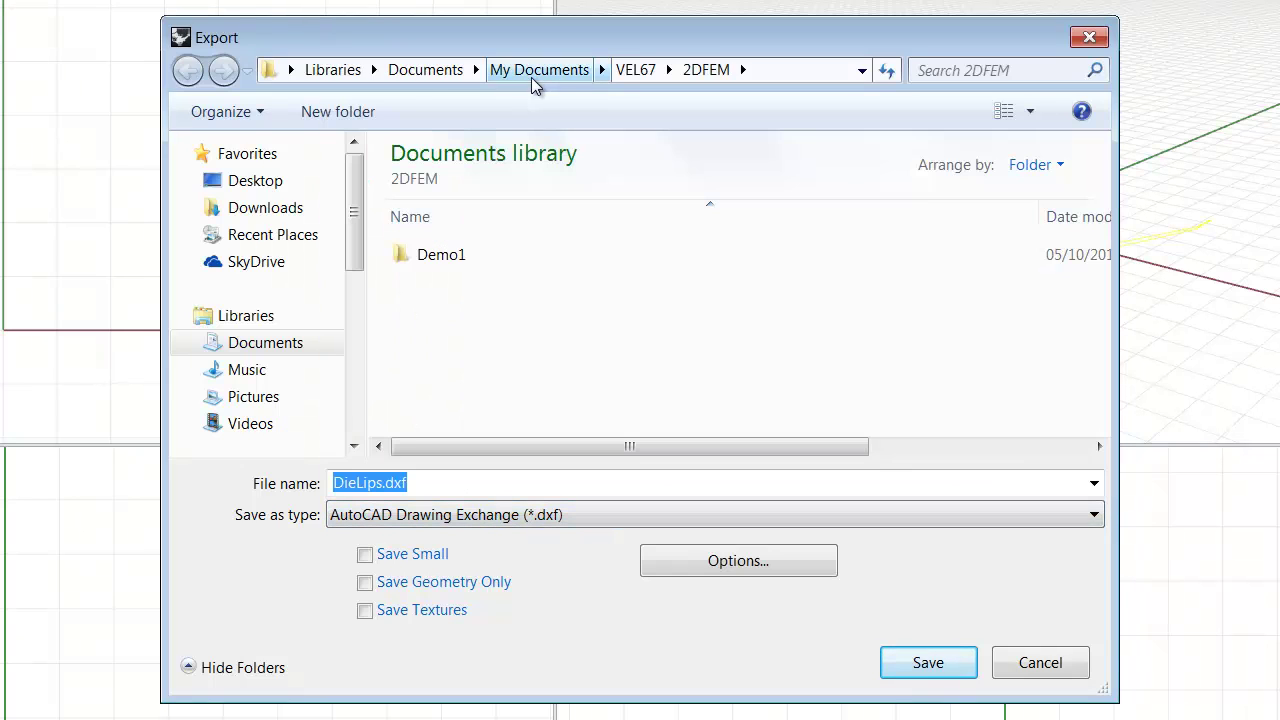
Step: Save DieLips.dxf with the R12 Lines & Arcs export scheme
click(931, 665)
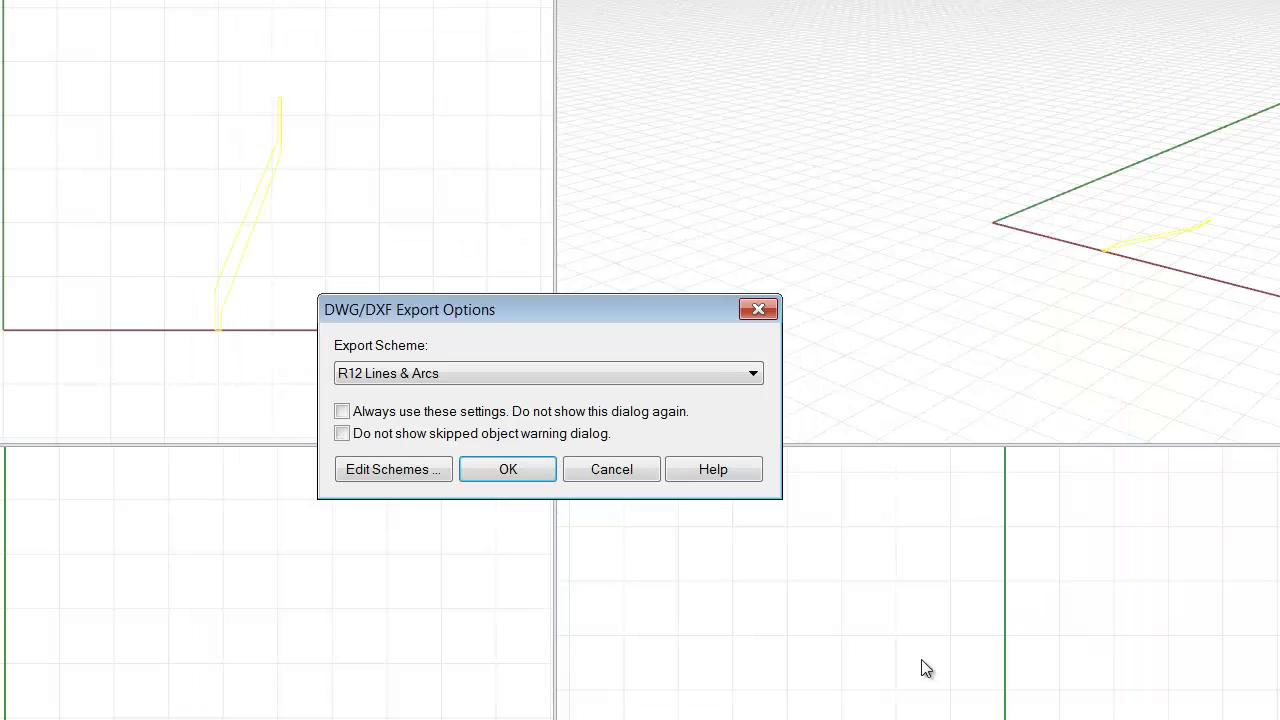
click(622, 375)
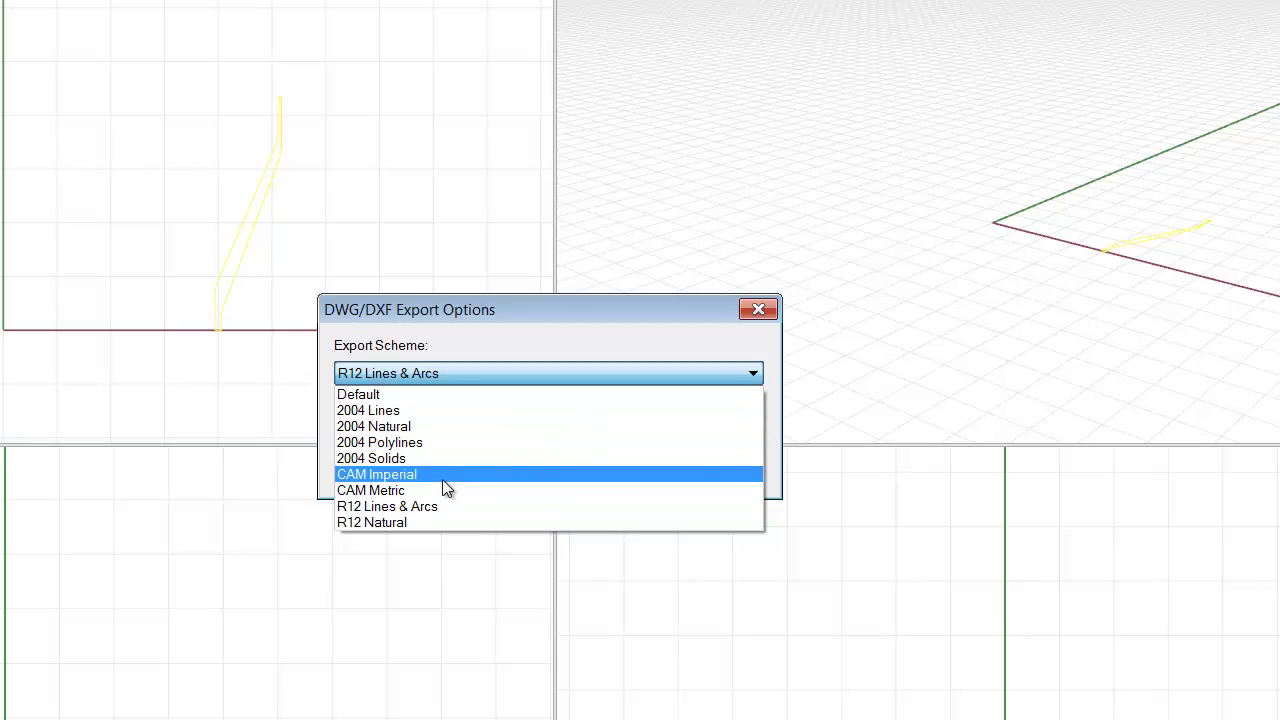
click(389, 507)
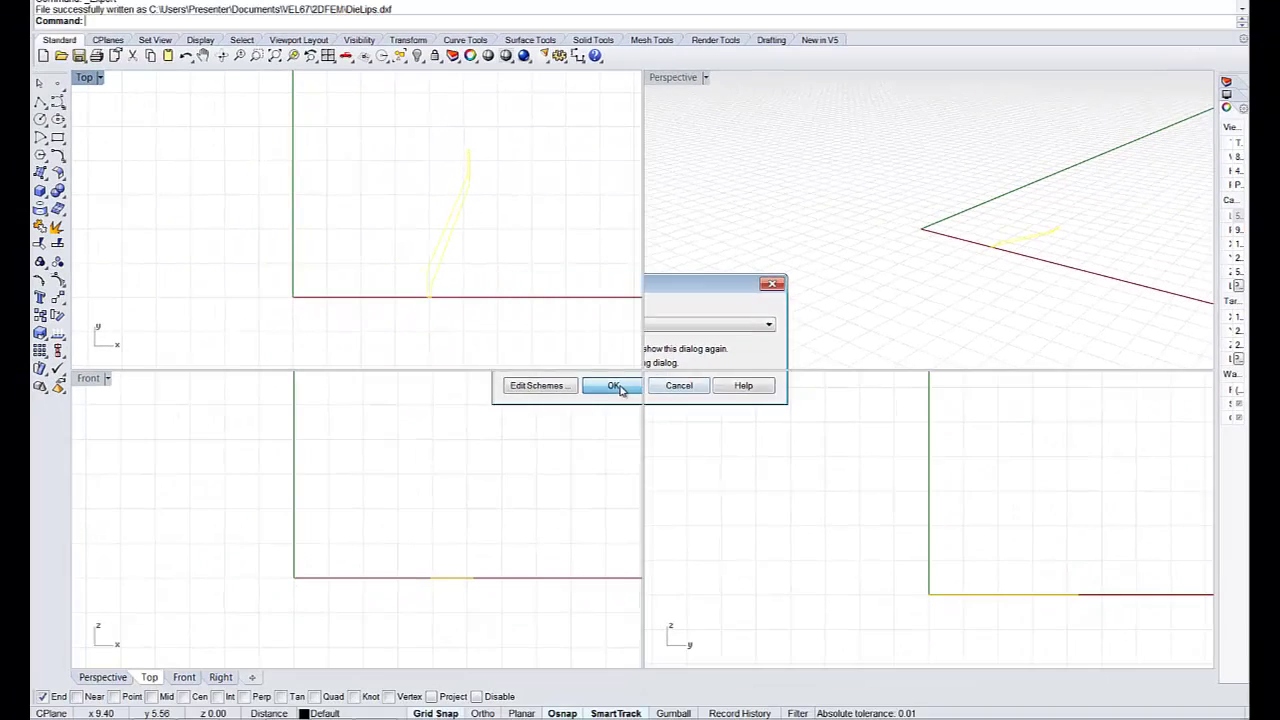
click(511, 466)
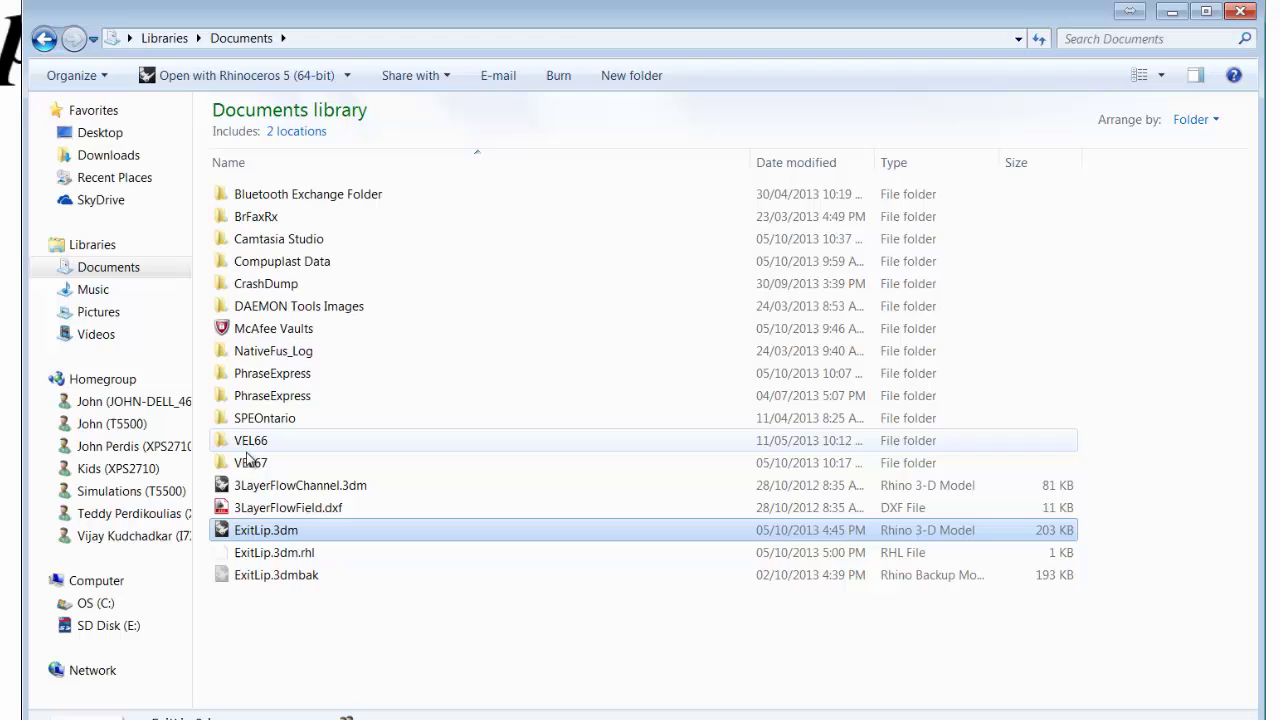
Step: Browse into VEL67 > 2DFEM to confirm DieLips.dxf was created
double_click(250, 460)
double_click(254, 197)
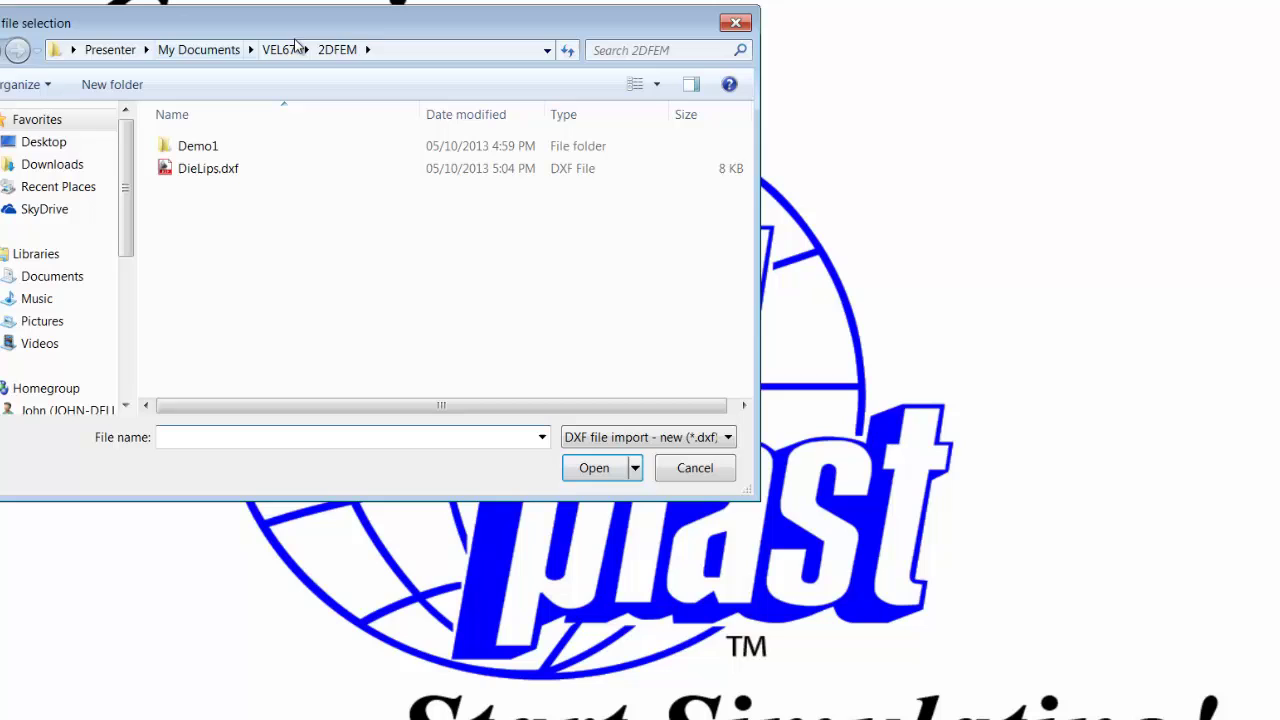
Step: Pick DieLips.dxf in the DXF import file dialog
click(199, 177)
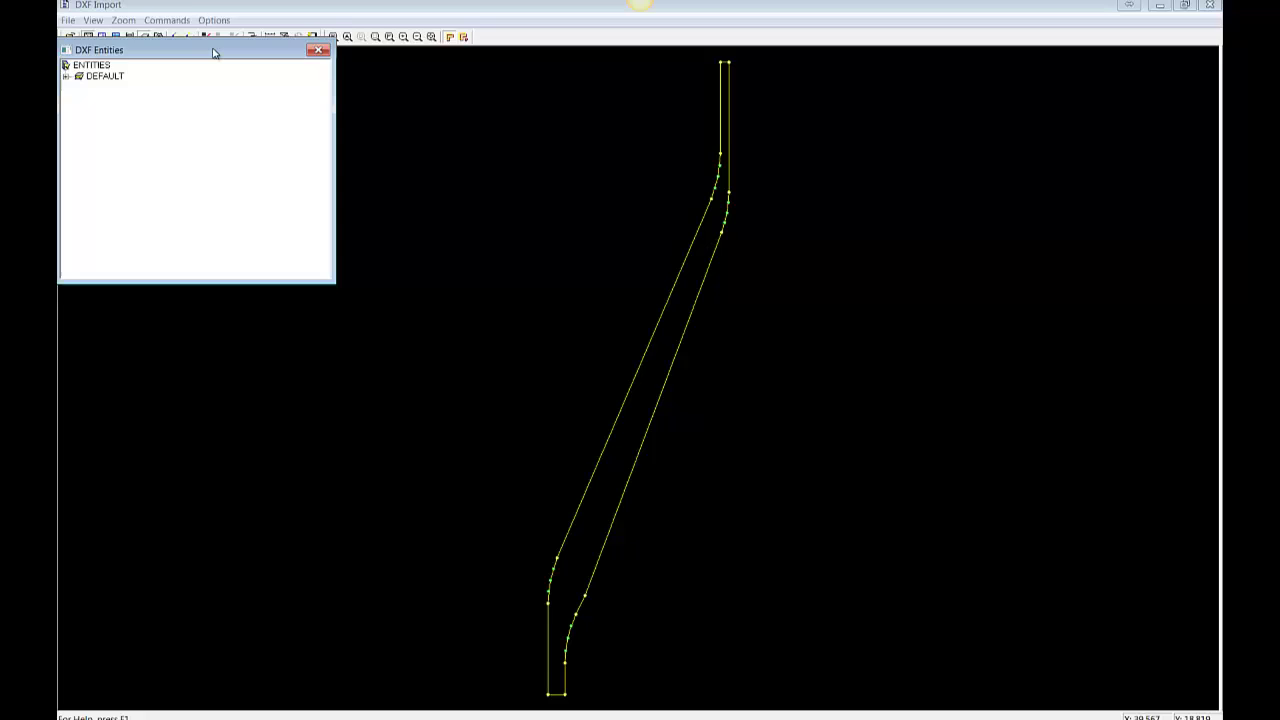
drag(213, 52, 323, 178)
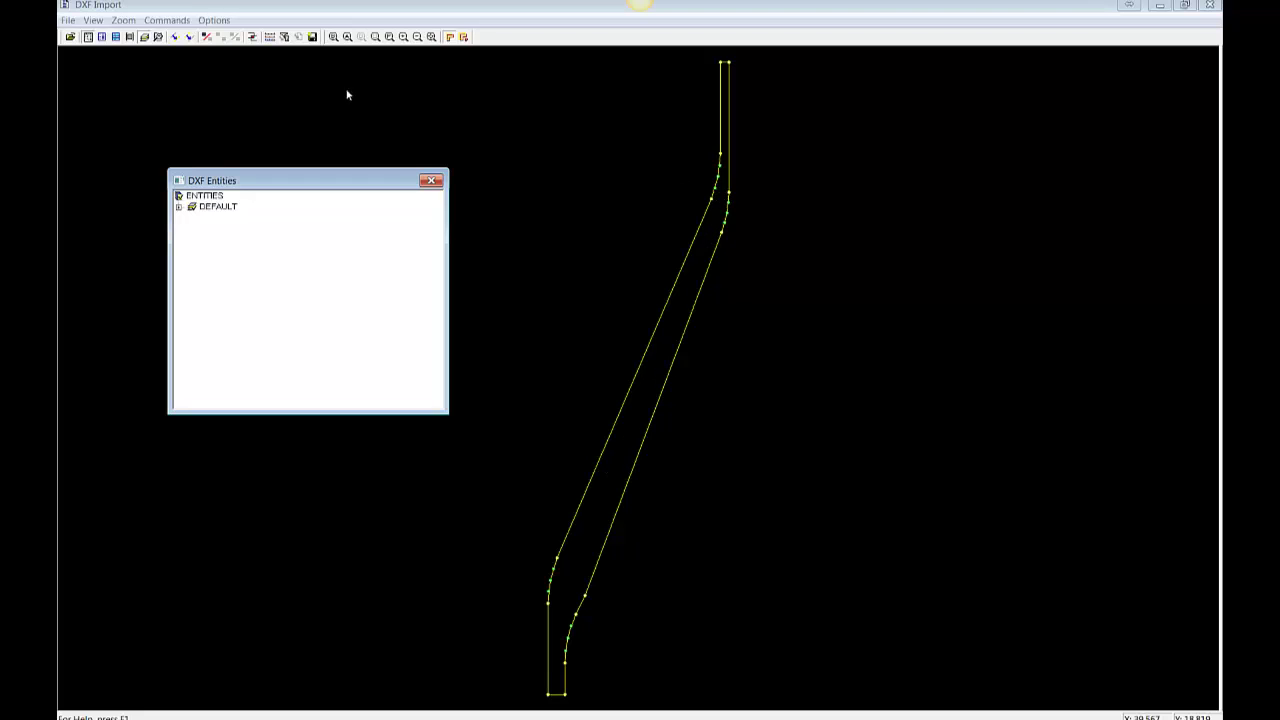
Step: Set the arc approximation to 12 segments per quadrant in Approximation set-up
click(284, 37)
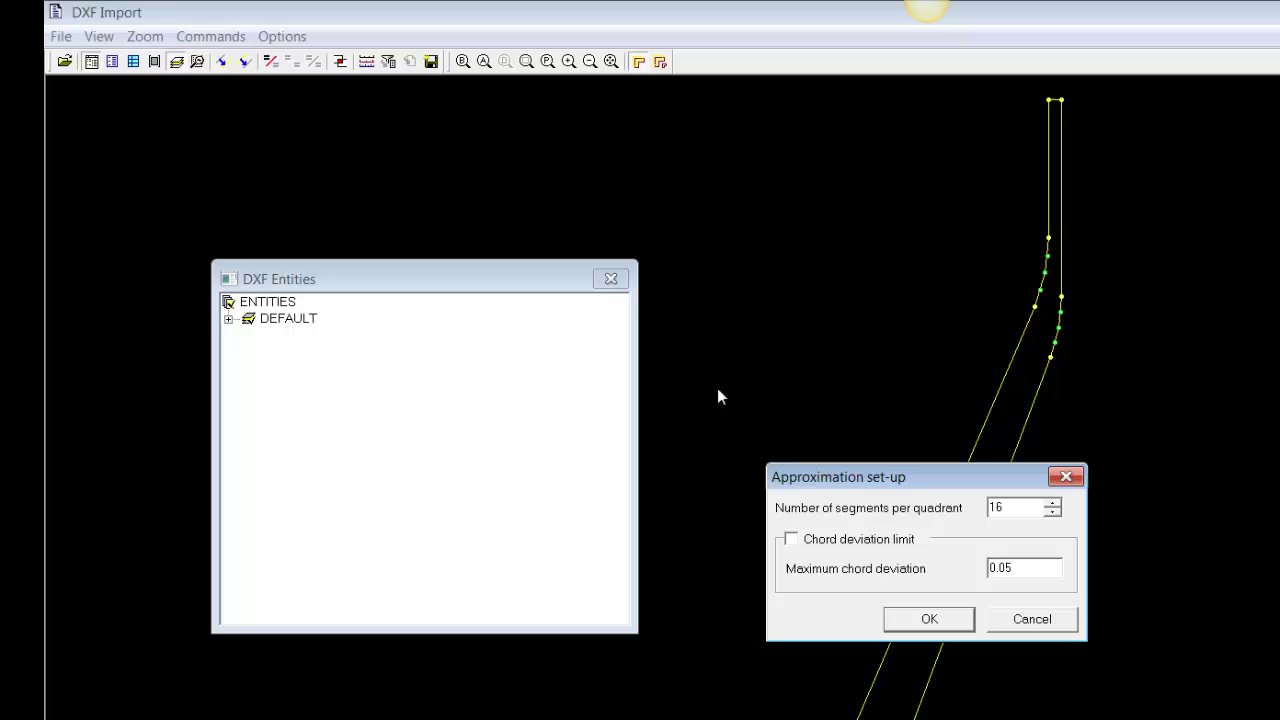
drag(924, 476, 826, 205)
drag(908, 237, 871, 230)
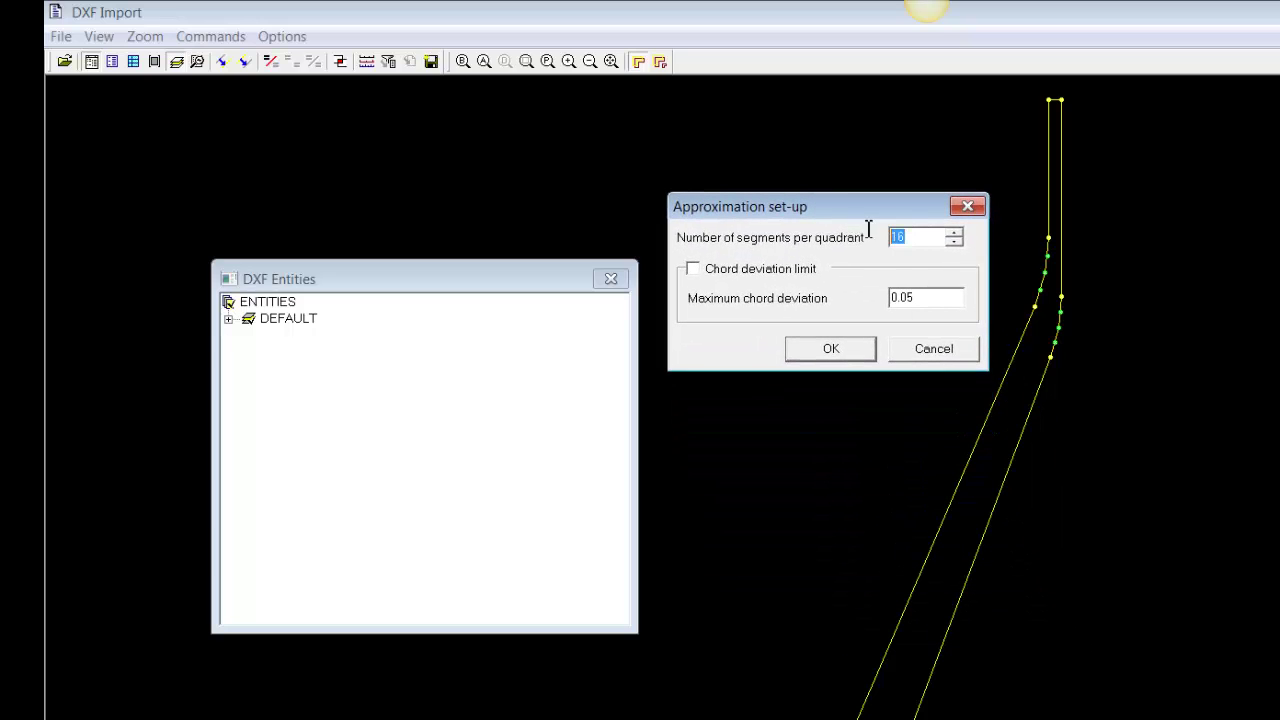
text(4)
key(Return)
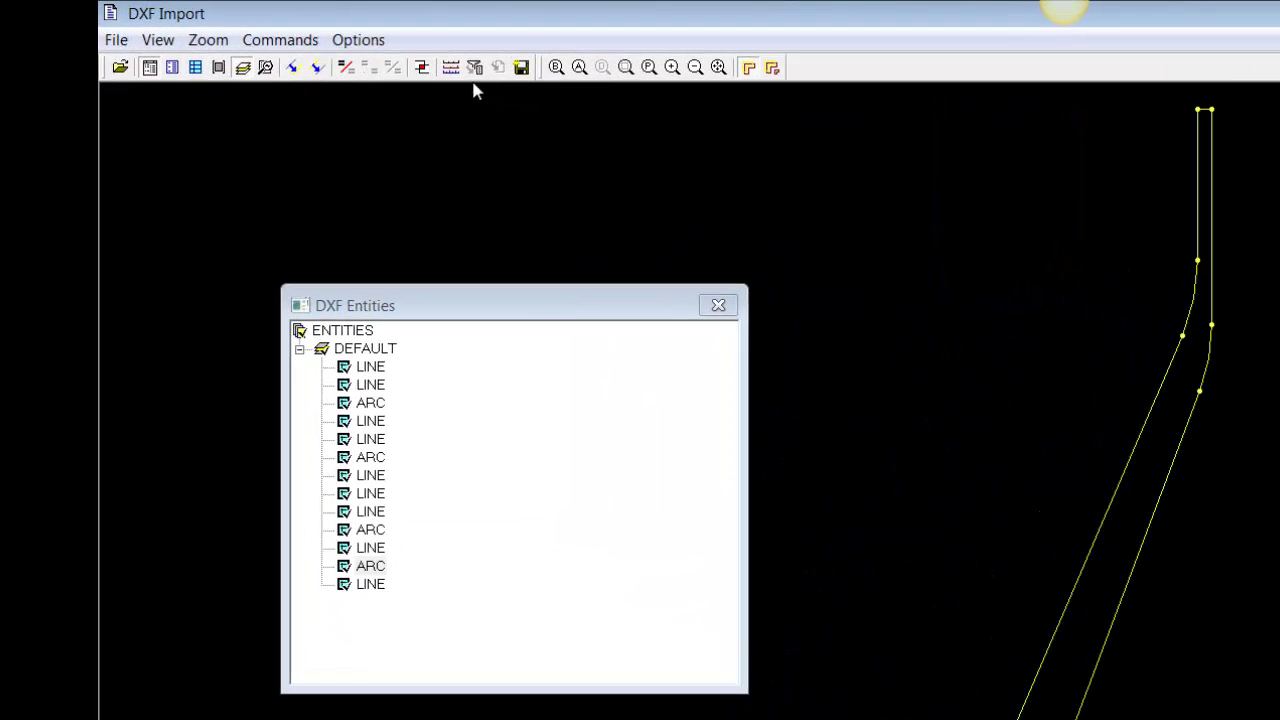
click(473, 68)
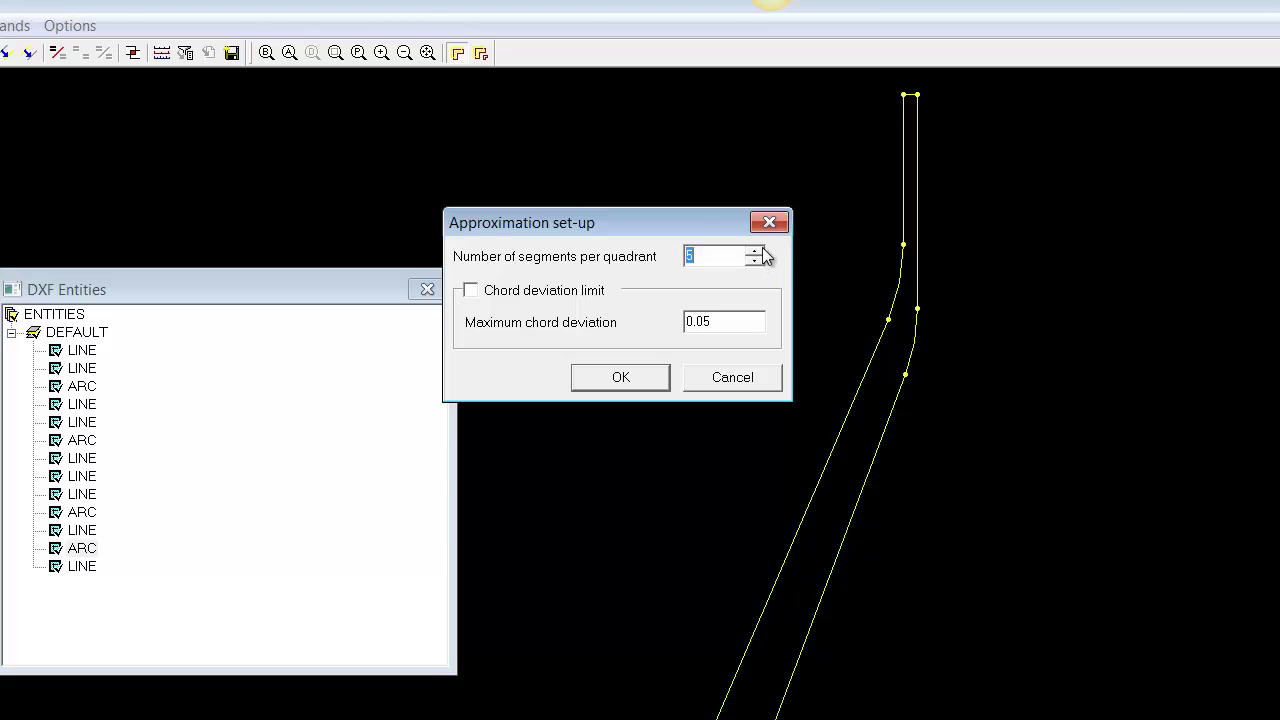
click(620, 377)
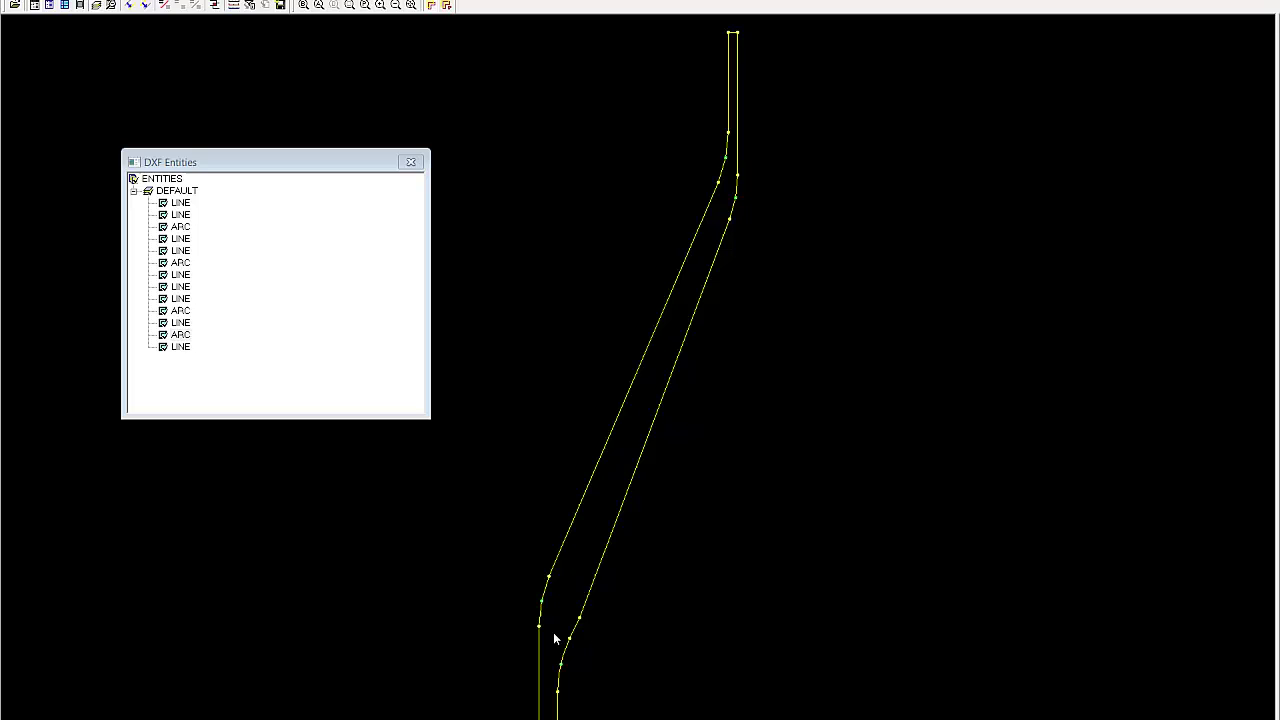
click(250, 6)
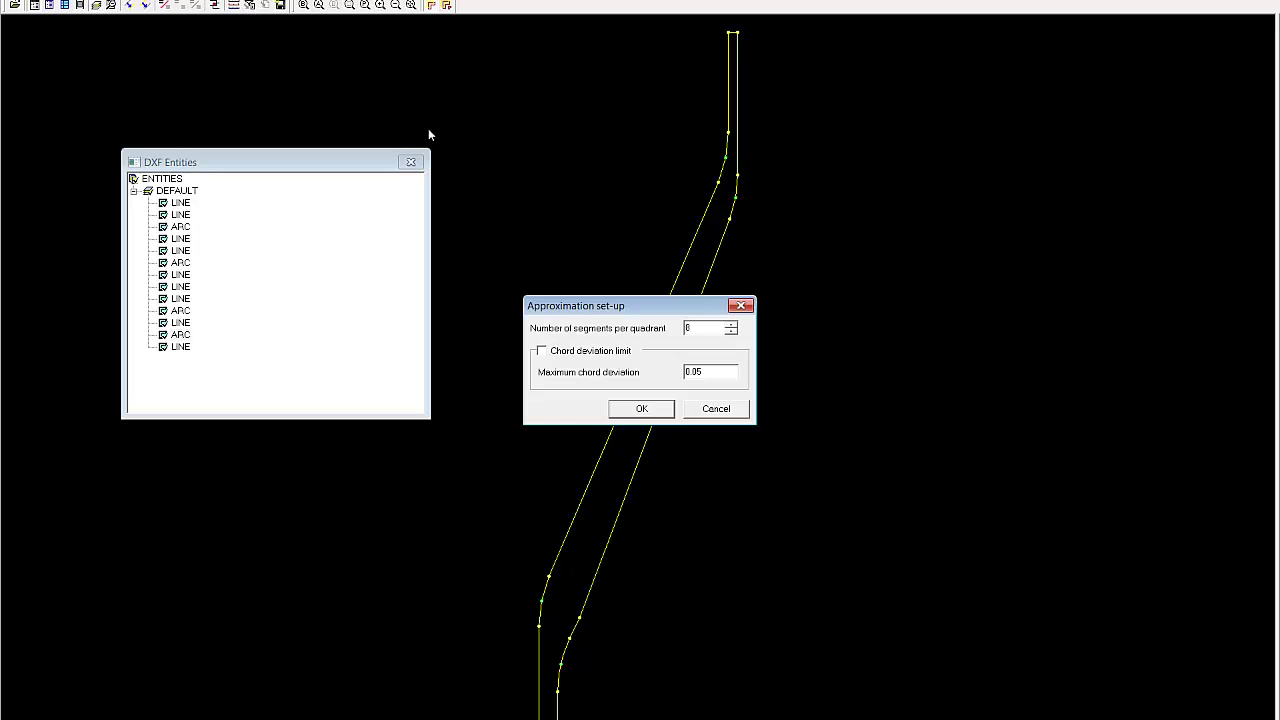
click(733, 324)
click(733, 324)
click(733, 324)
click(733, 324)
click(645, 408)
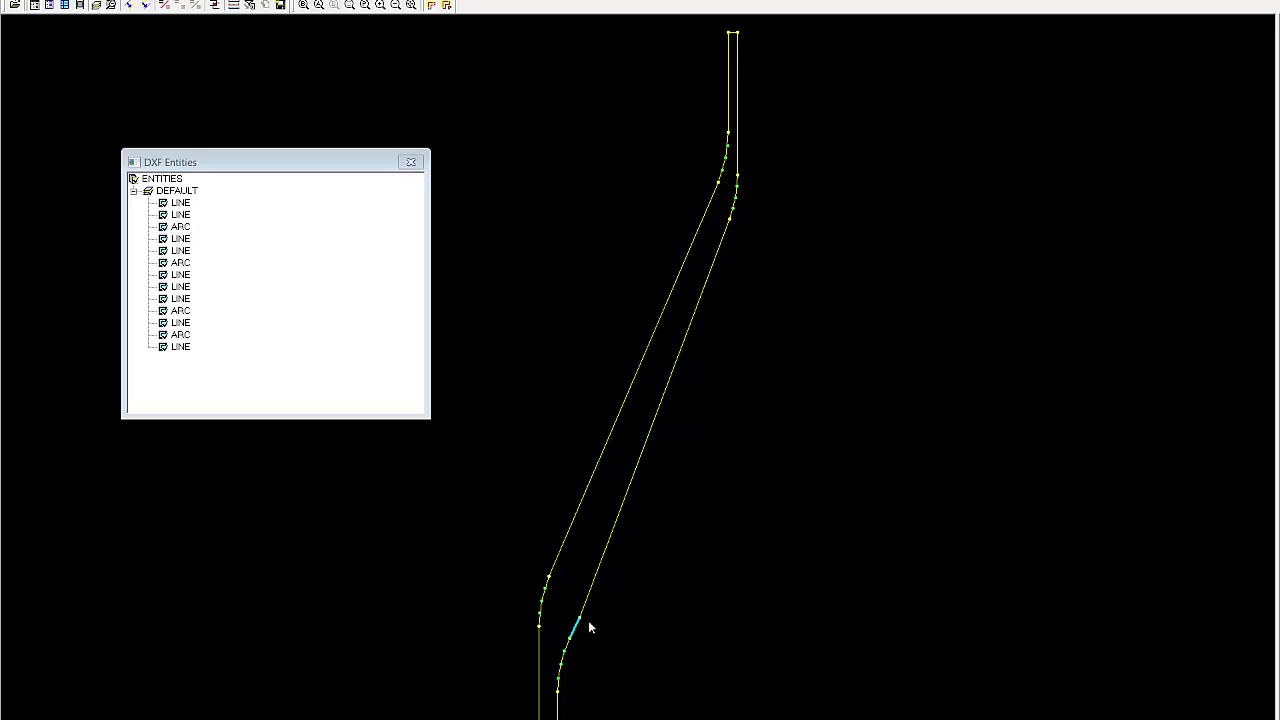
Step: Save the outline as a grid named 'Die Lips', merging adjacent boundary segments
click(282, 6)
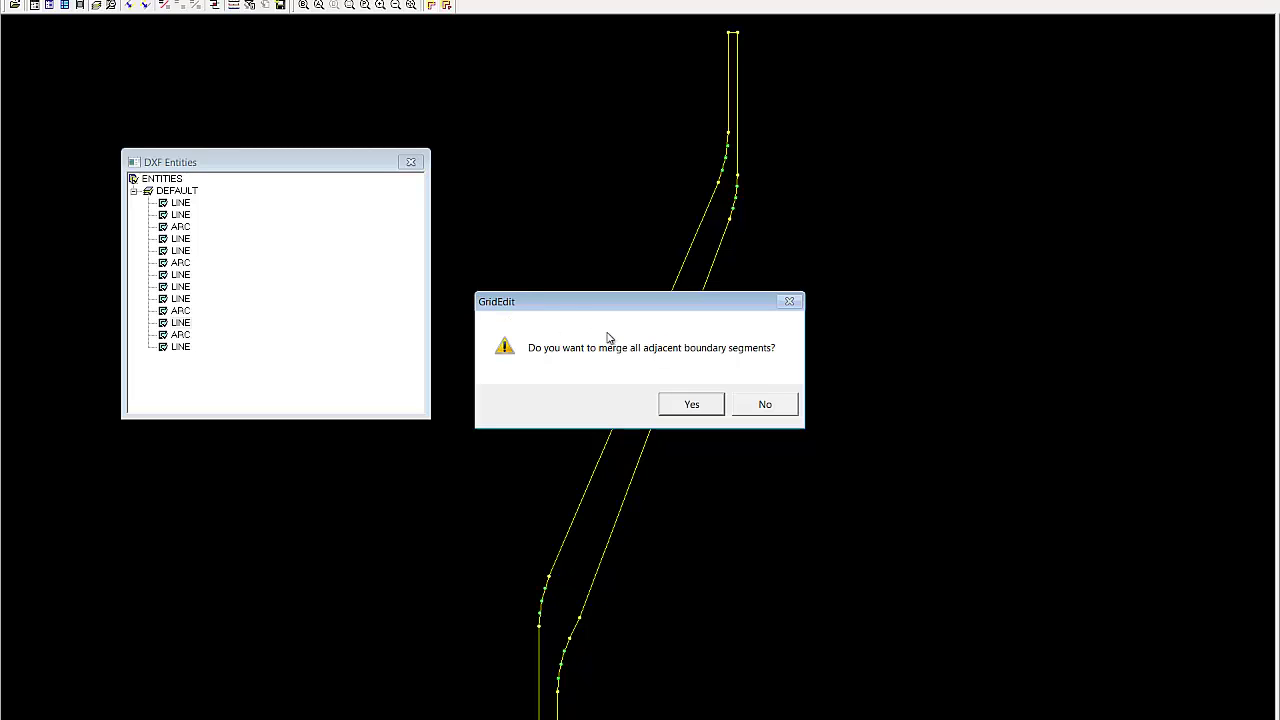
click(689, 403)
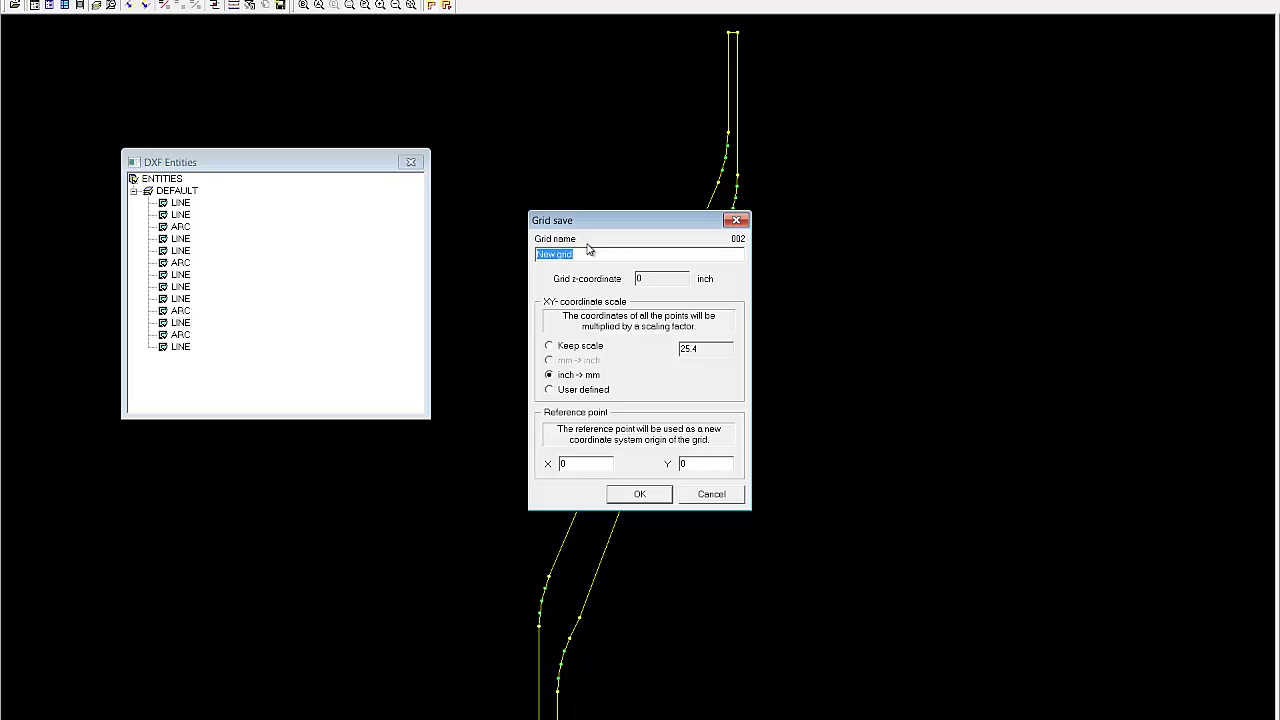
text(0)
text(ie)
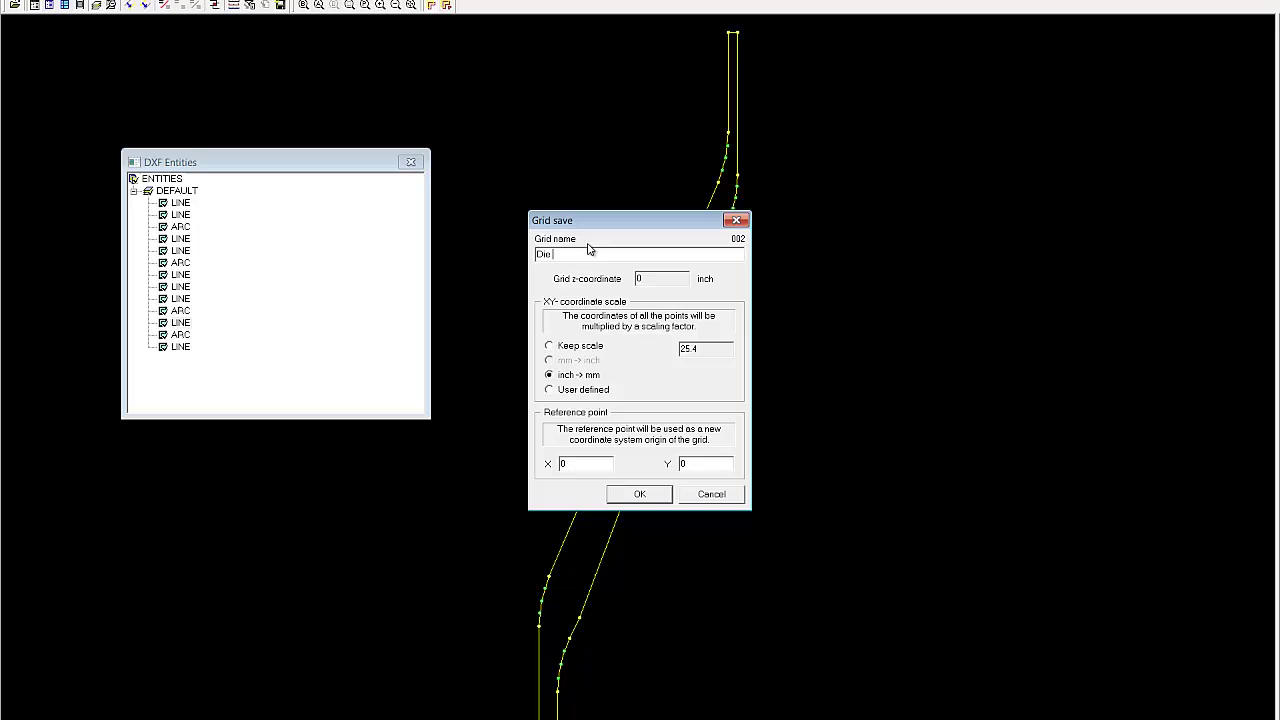
text( Lips)
key(Return)
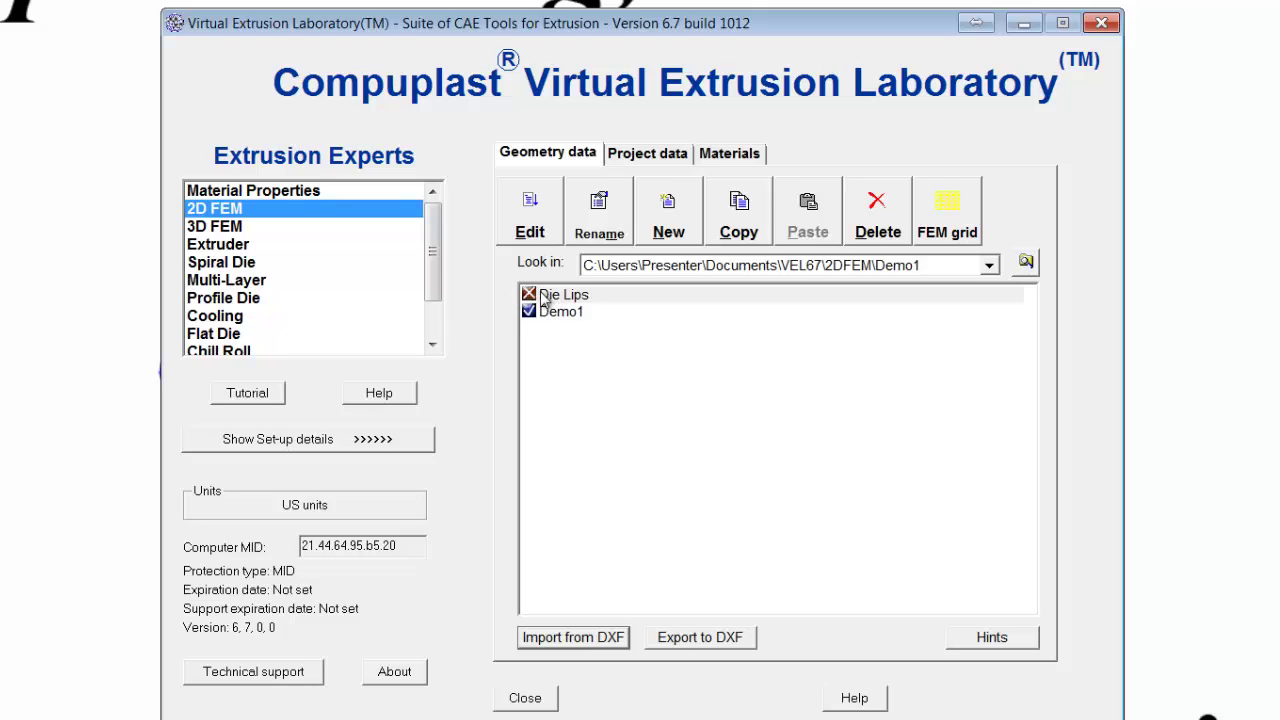
Step: Open the Die Lips grid and split its selected outline into 4 boundaries
click(558, 297)
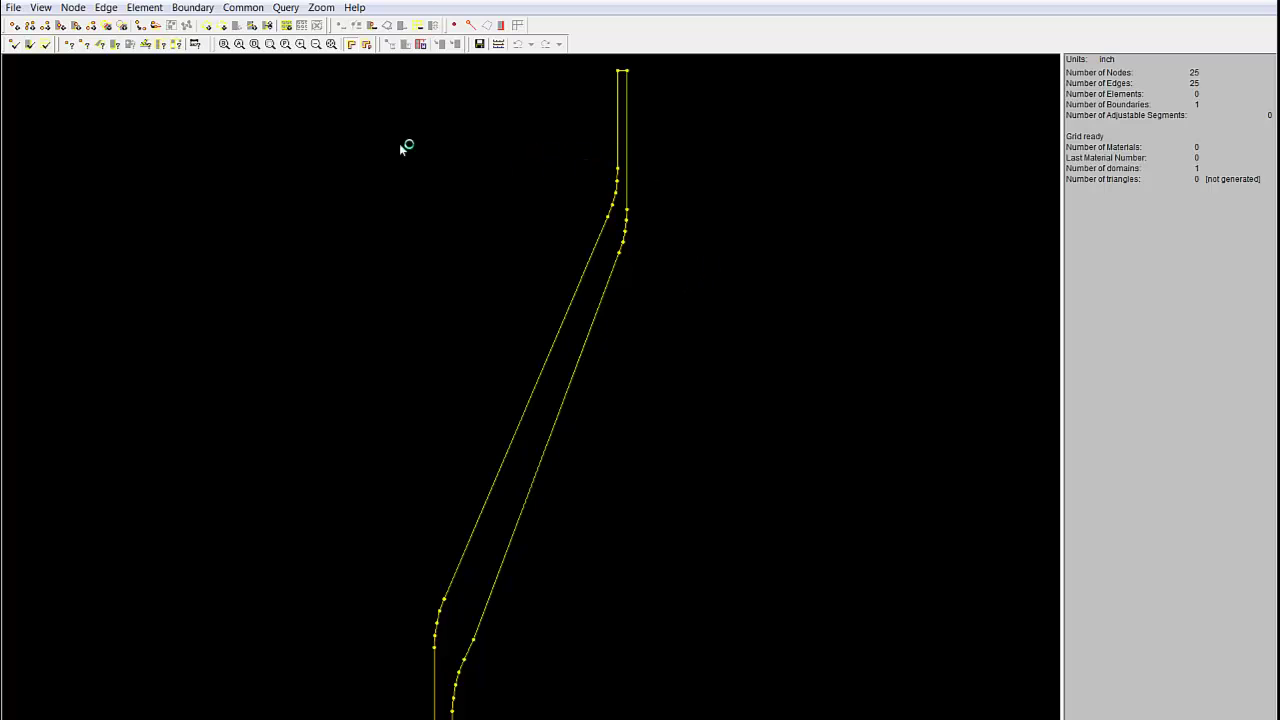
click(192, 7)
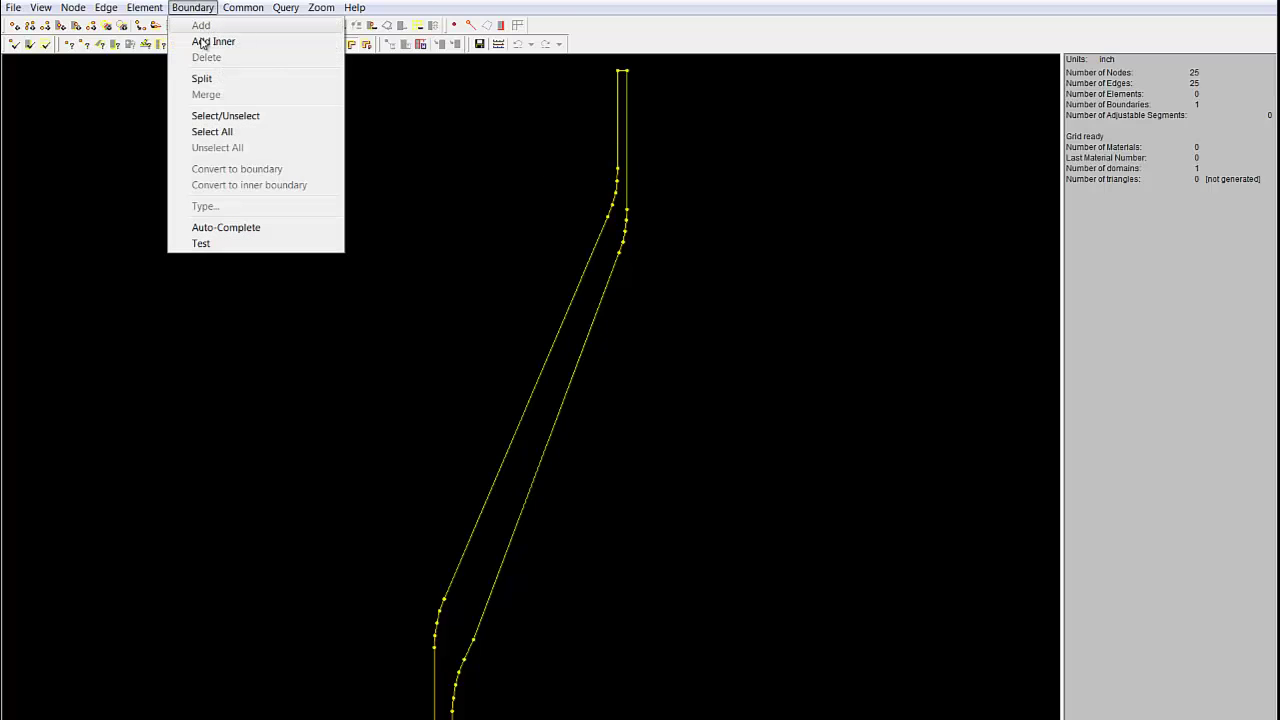
click(260, 115)
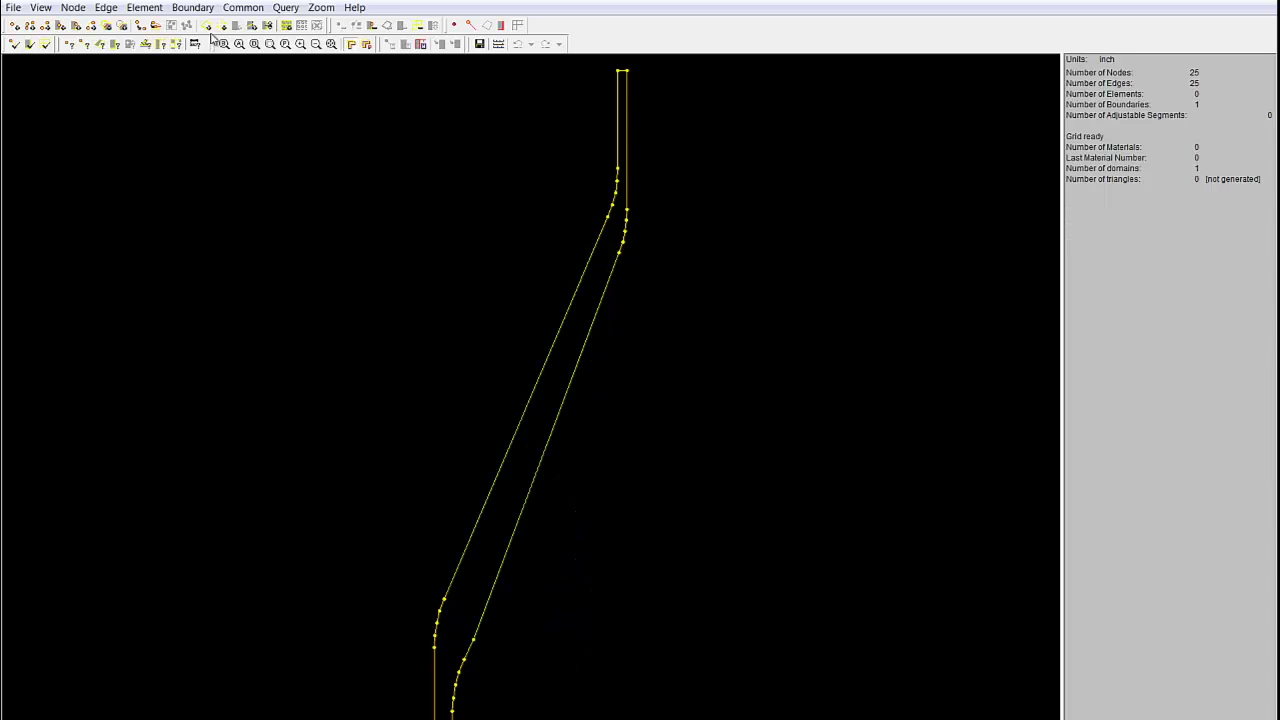
click(192, 7)
click(212, 80)
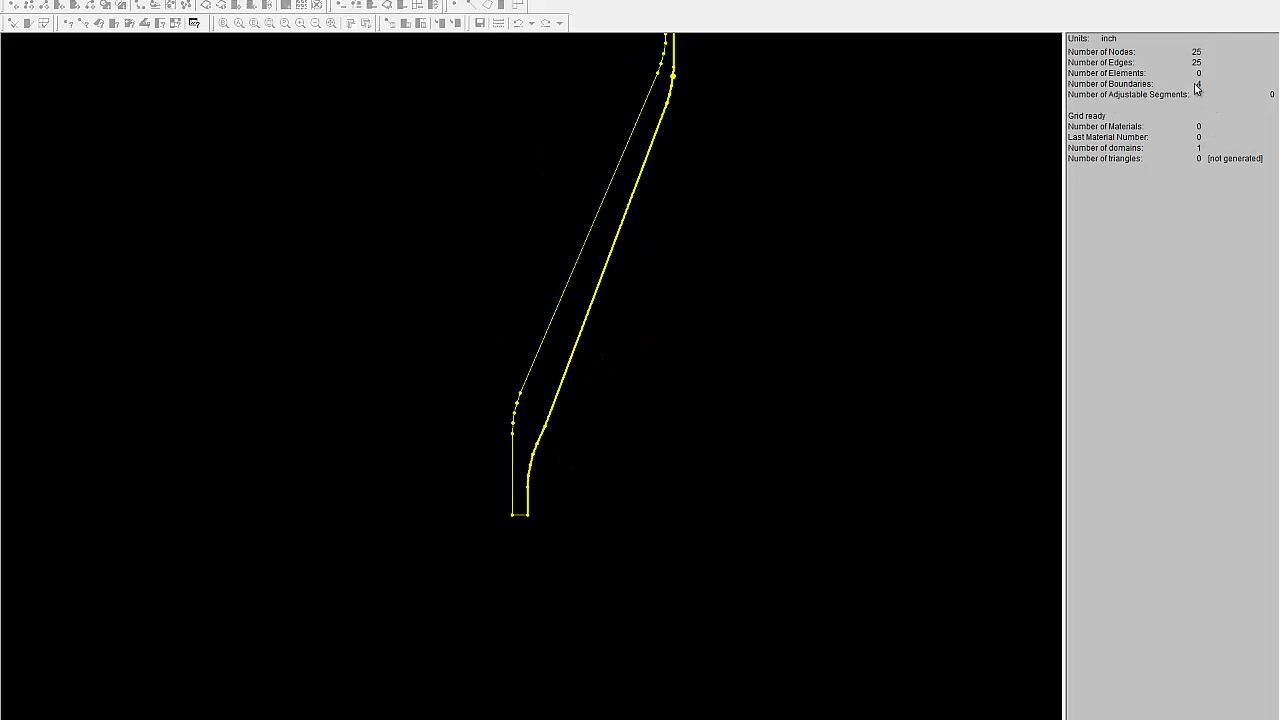
Step: Make the channel's left and right side edges Wall boundaries at 400 F
scroll(585, 369, down, 3)
scroll(585, 369, up, 4)
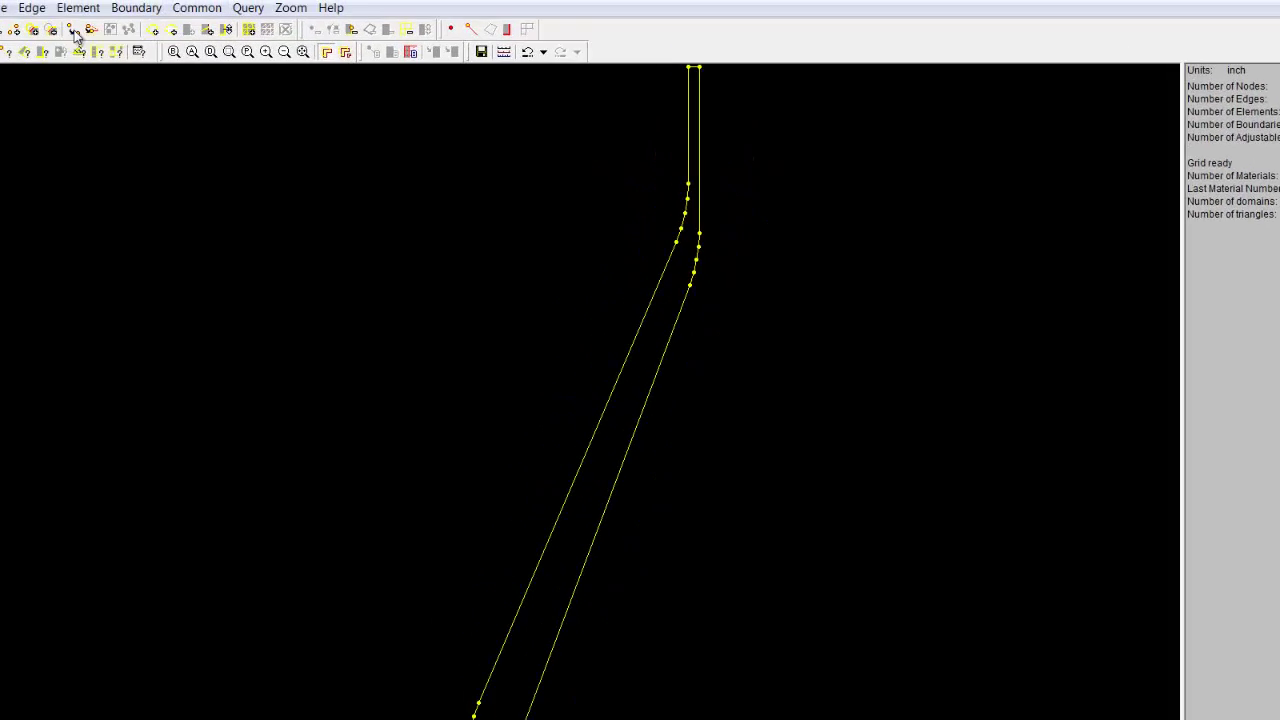
click(150, 8)
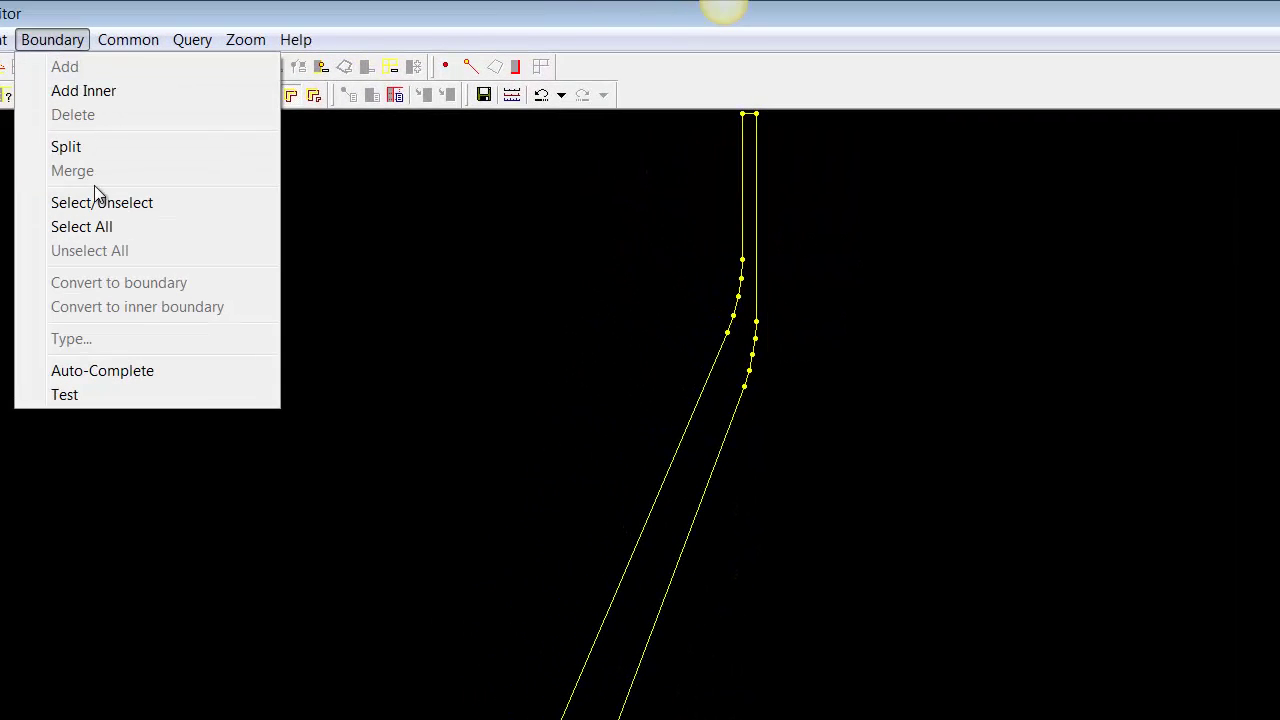
click(163, 134)
click(621, 412)
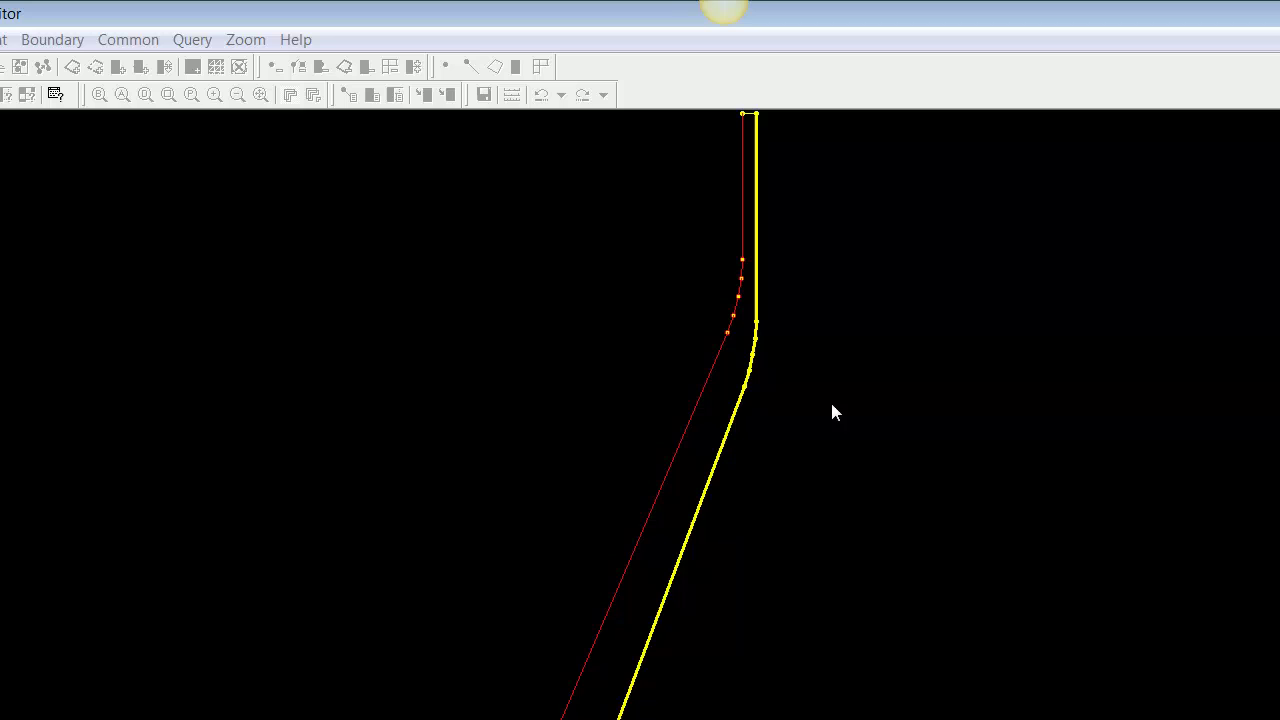
click(833, 426)
right_click(850, 436)
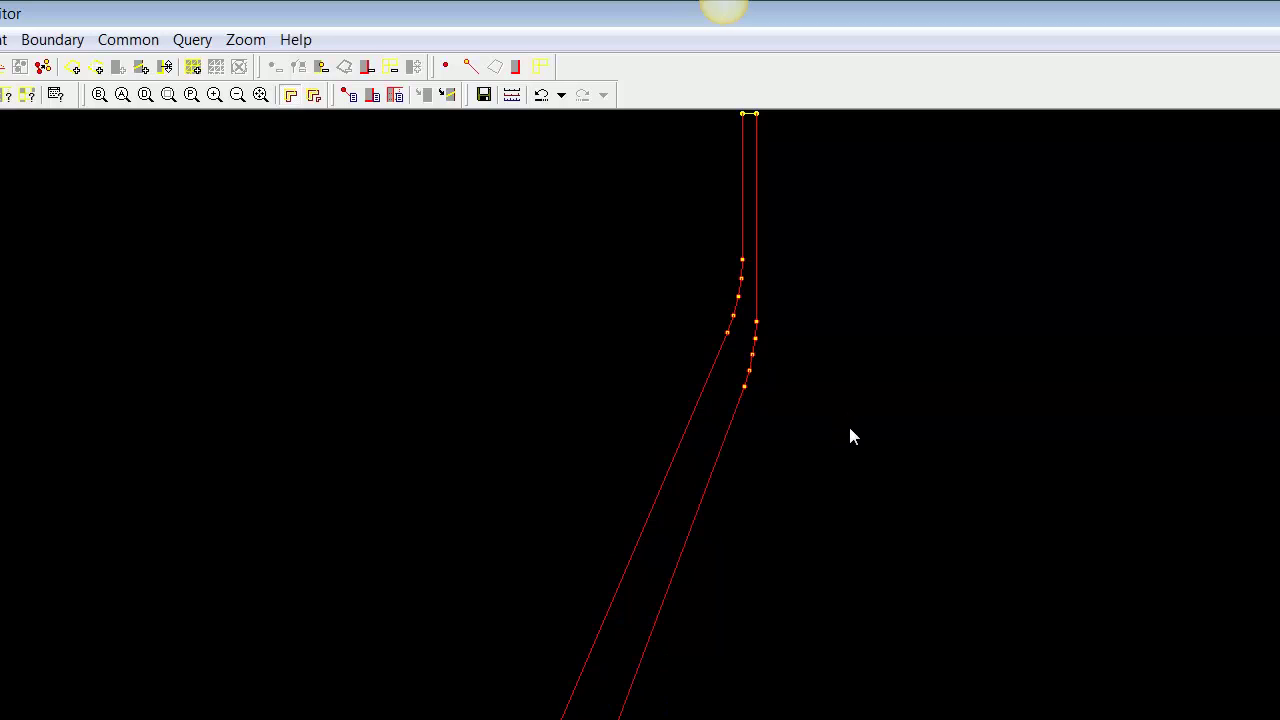
click(60, 42)
click(66, 337)
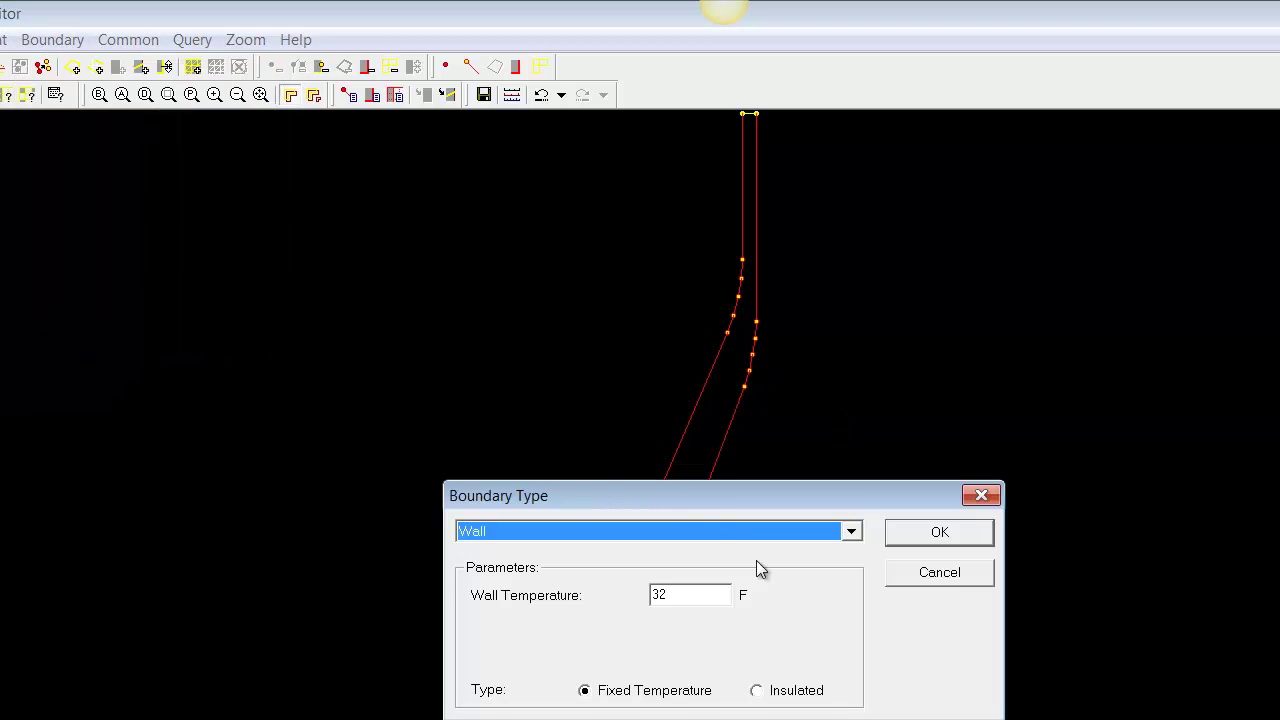
double_click(680, 597)
text(400)
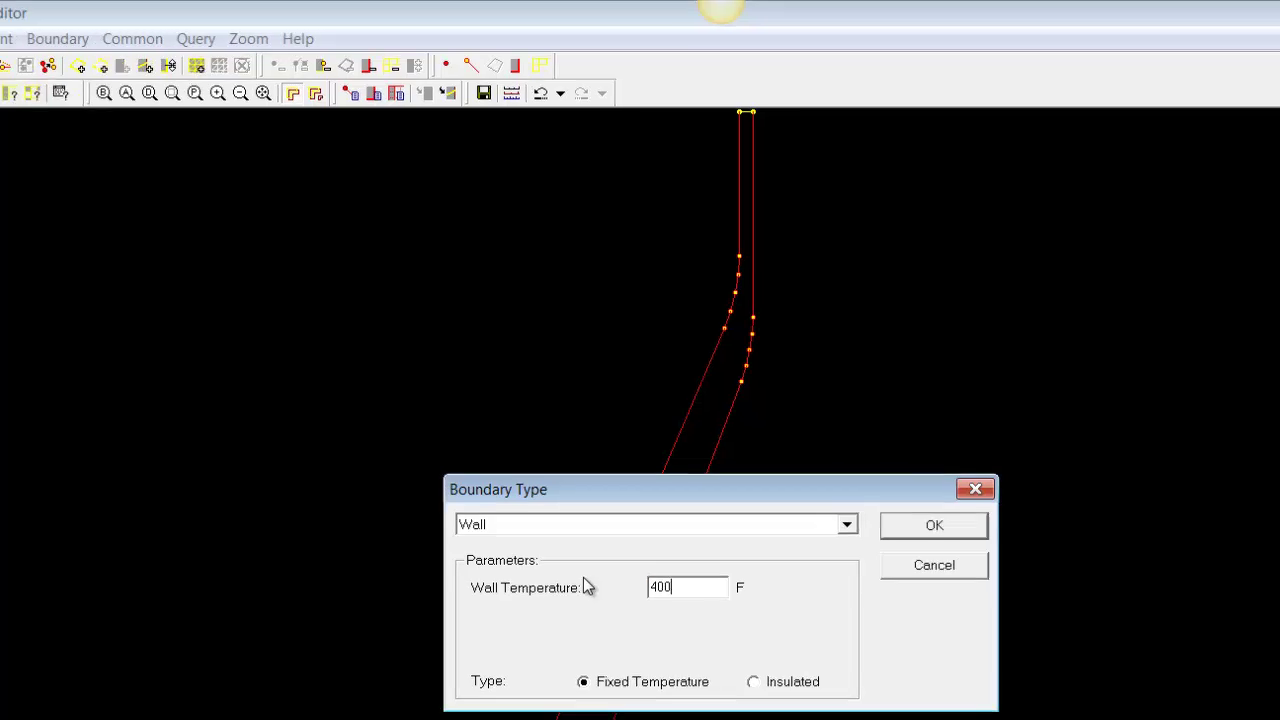
key(Return)
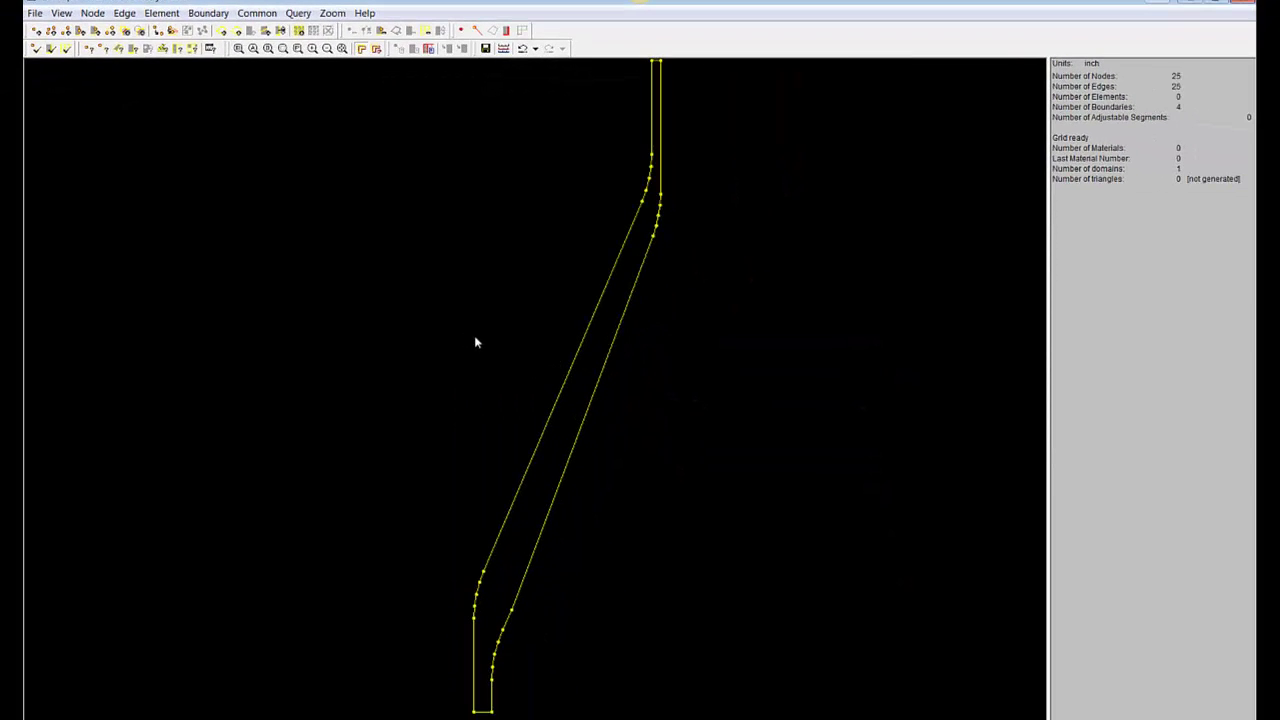
Step: Set the channel's top edge as an Output boundary
scroll(476, 342, down, 2)
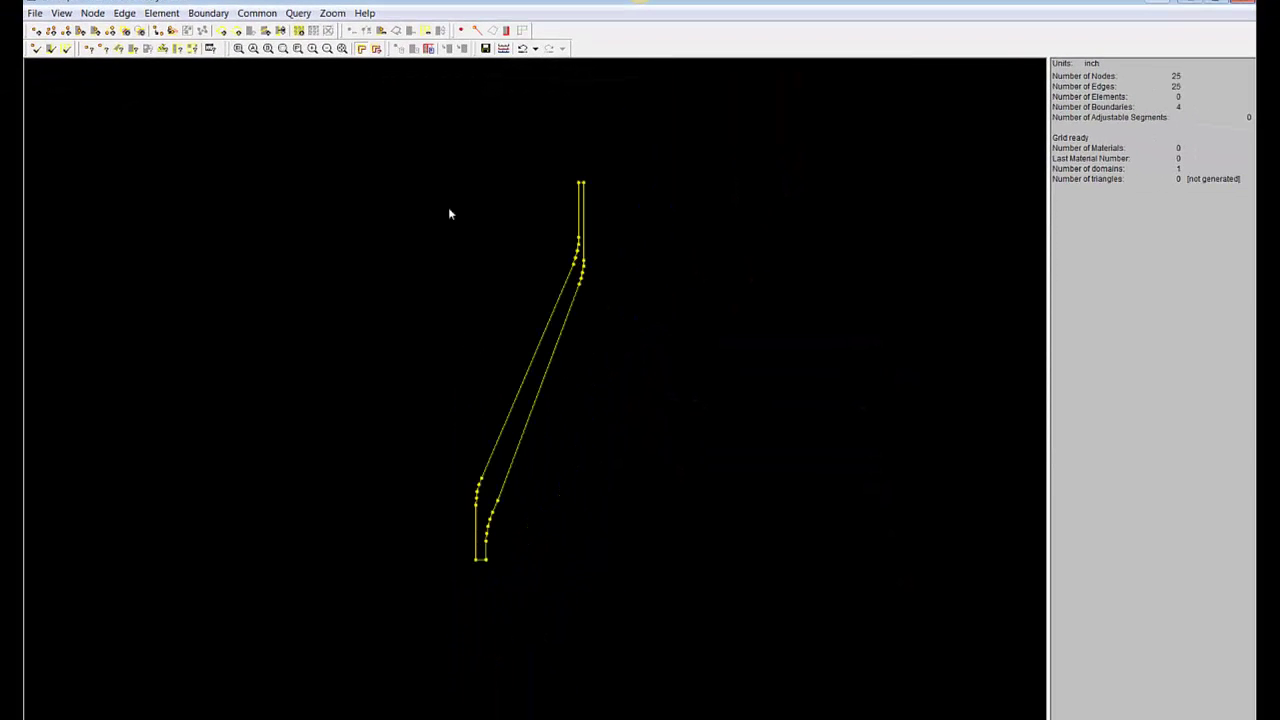
click(208, 12)
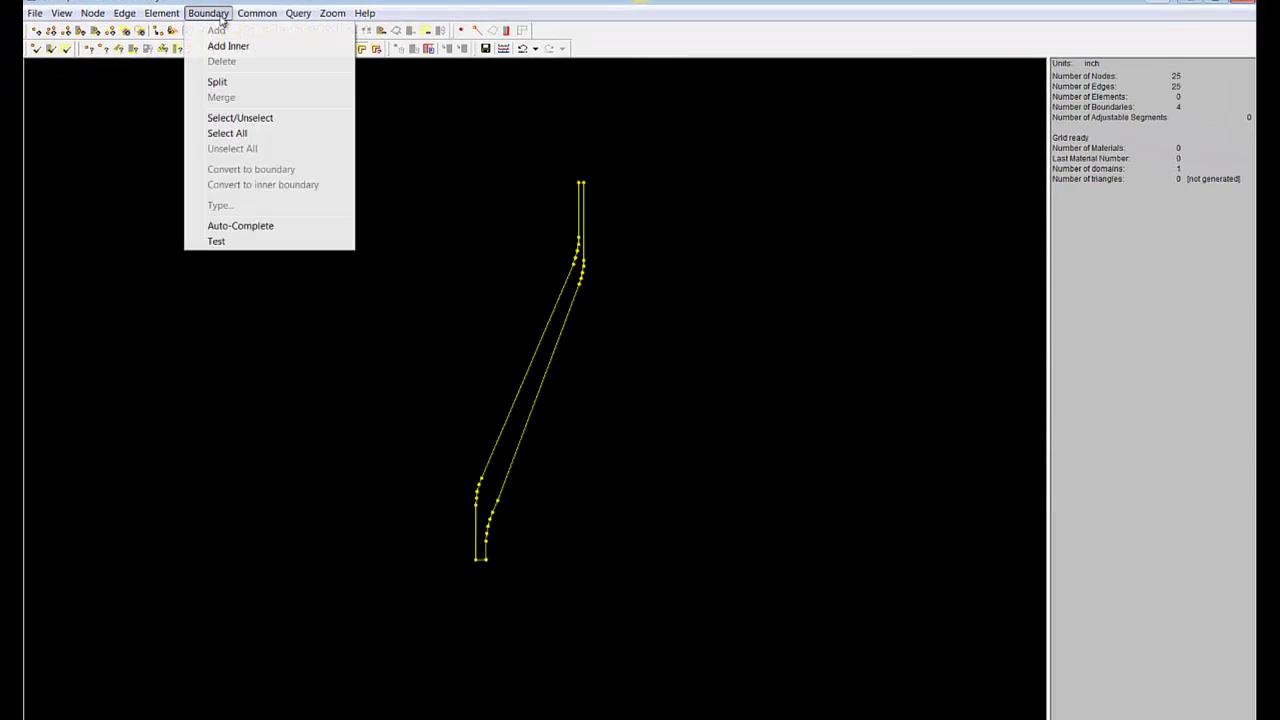
click(249, 117)
scroll(583, 189, up, 2)
scroll(583, 189, up, 1)
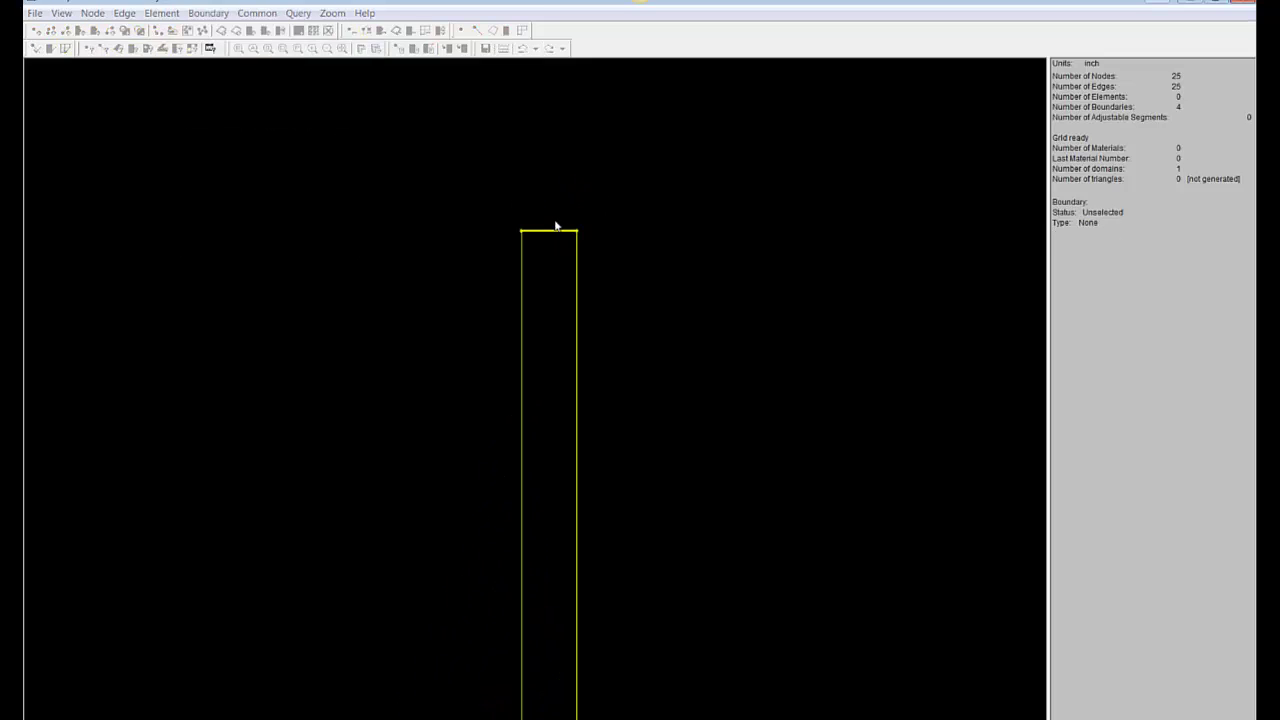
click(555, 226)
click(208, 12)
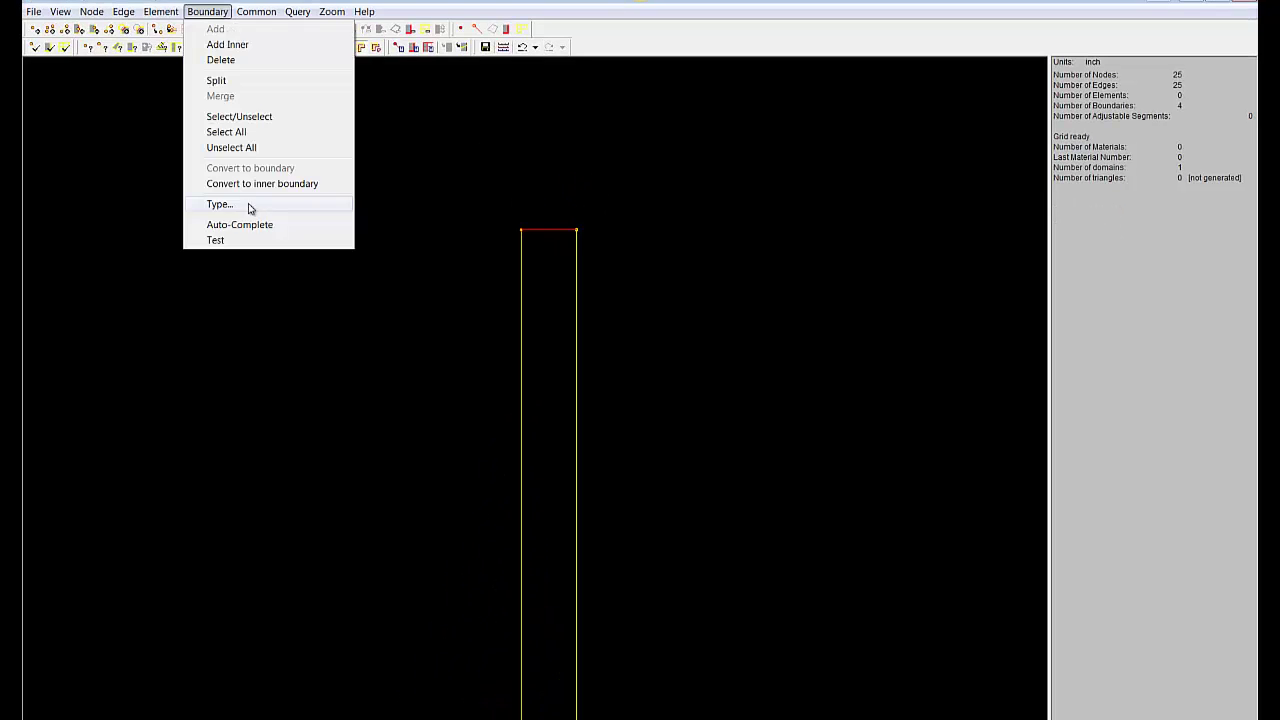
click(249, 206)
click(721, 328)
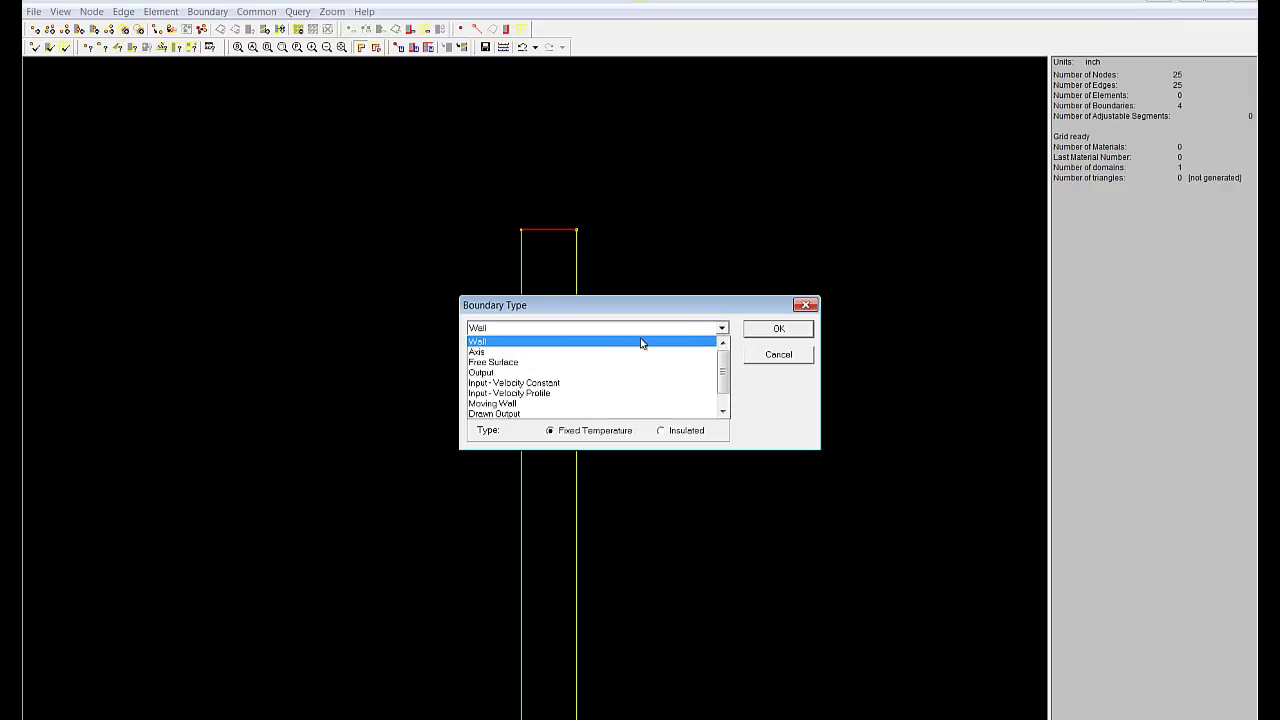
click(504, 373)
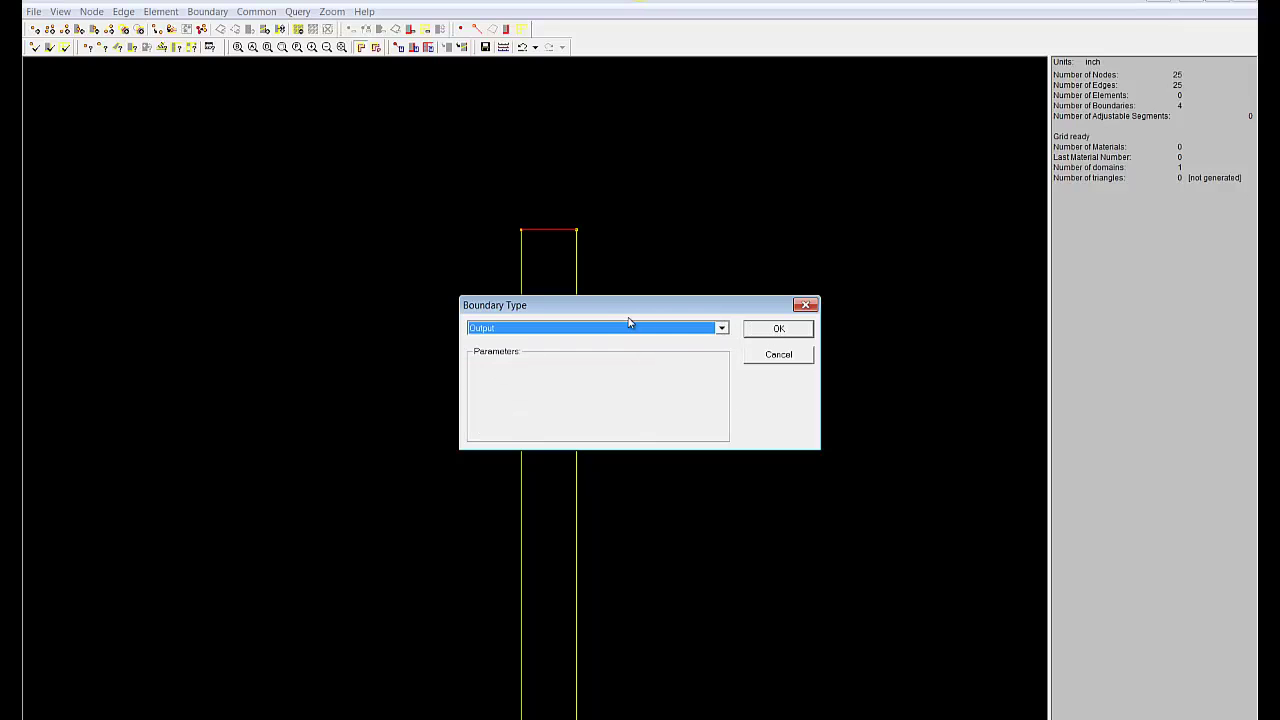
click(779, 329)
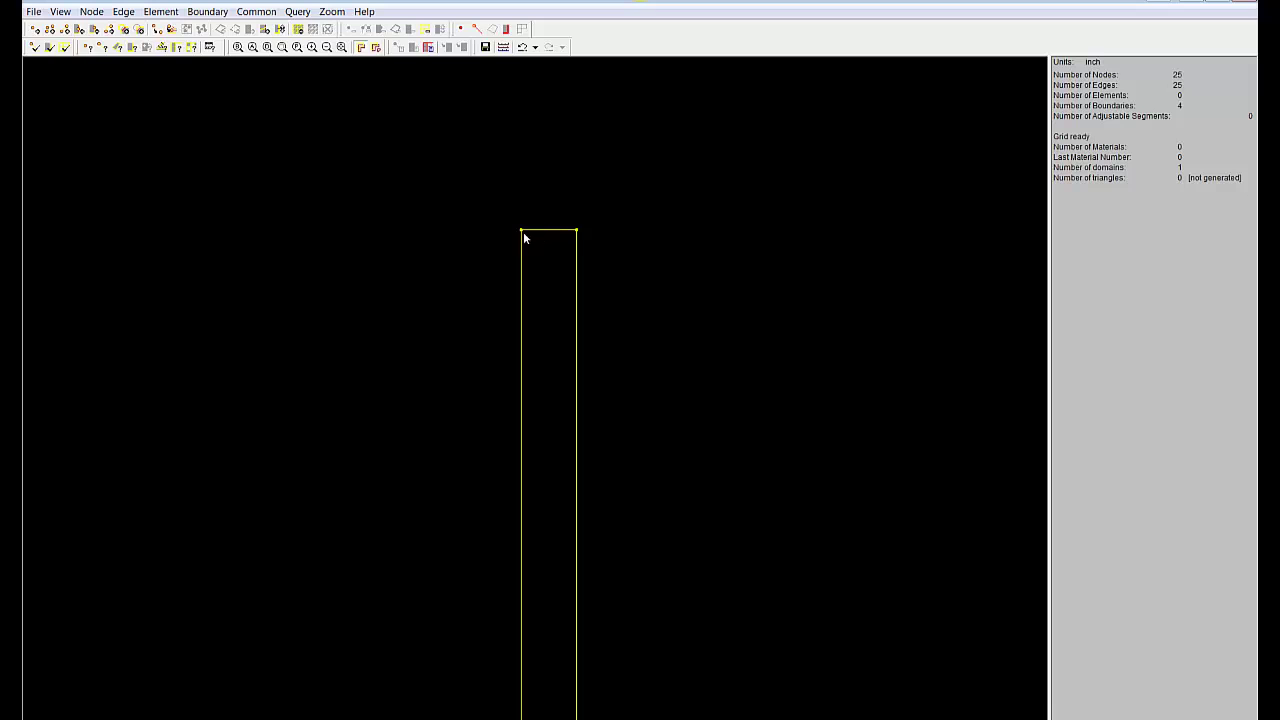
Step: Select the die-lip channel's bottom edge as a boundary
scroll(336, 150, down, 5)
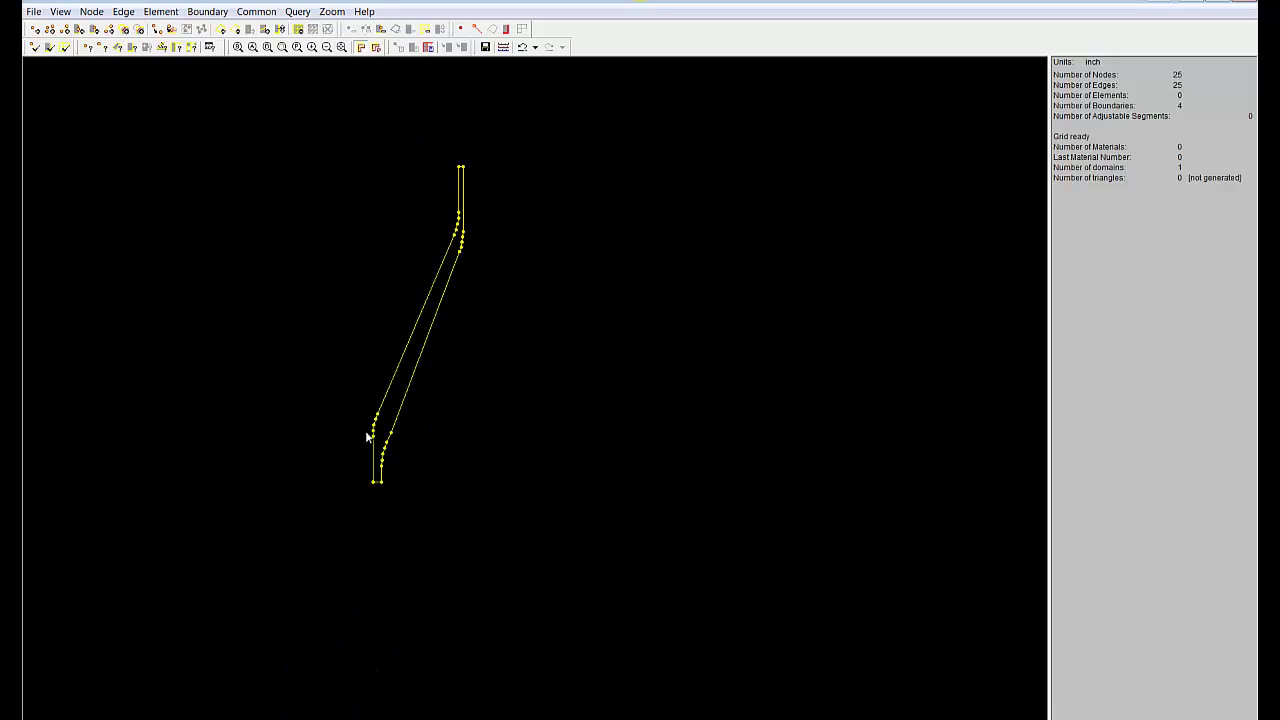
scroll(342, 500, up, 2)
scroll(342, 500, up, 3)
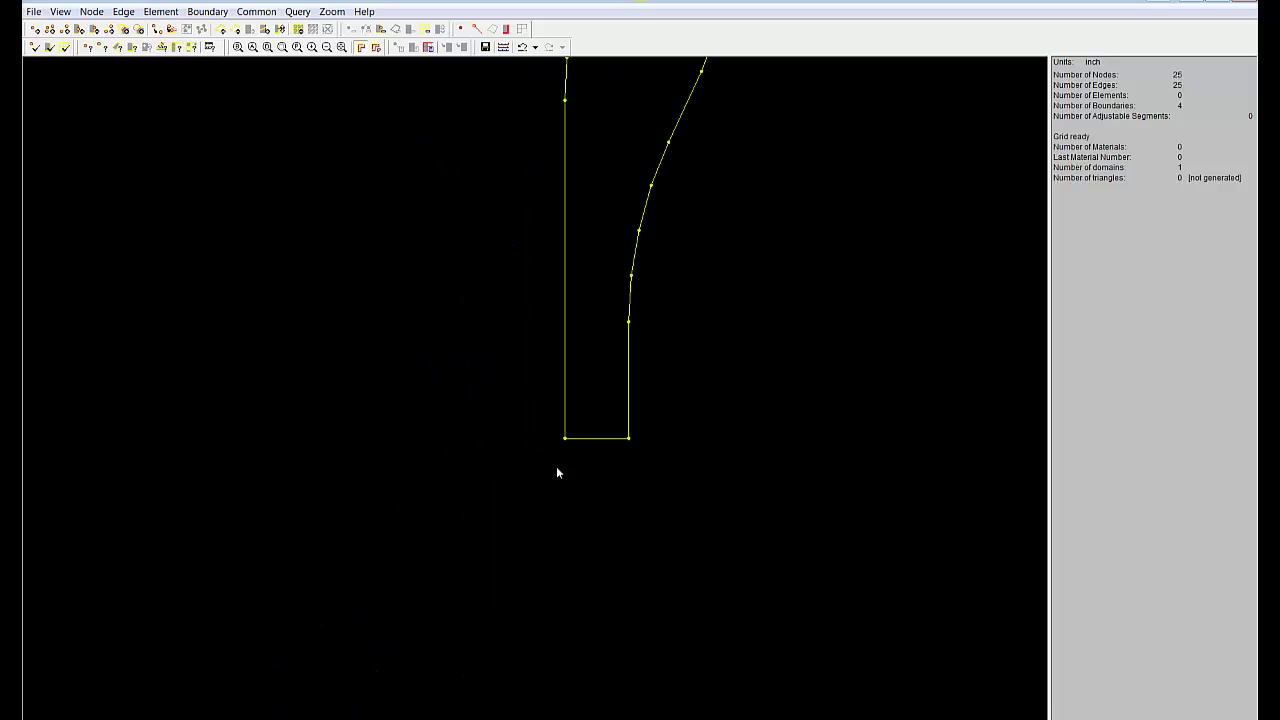
click(208, 11)
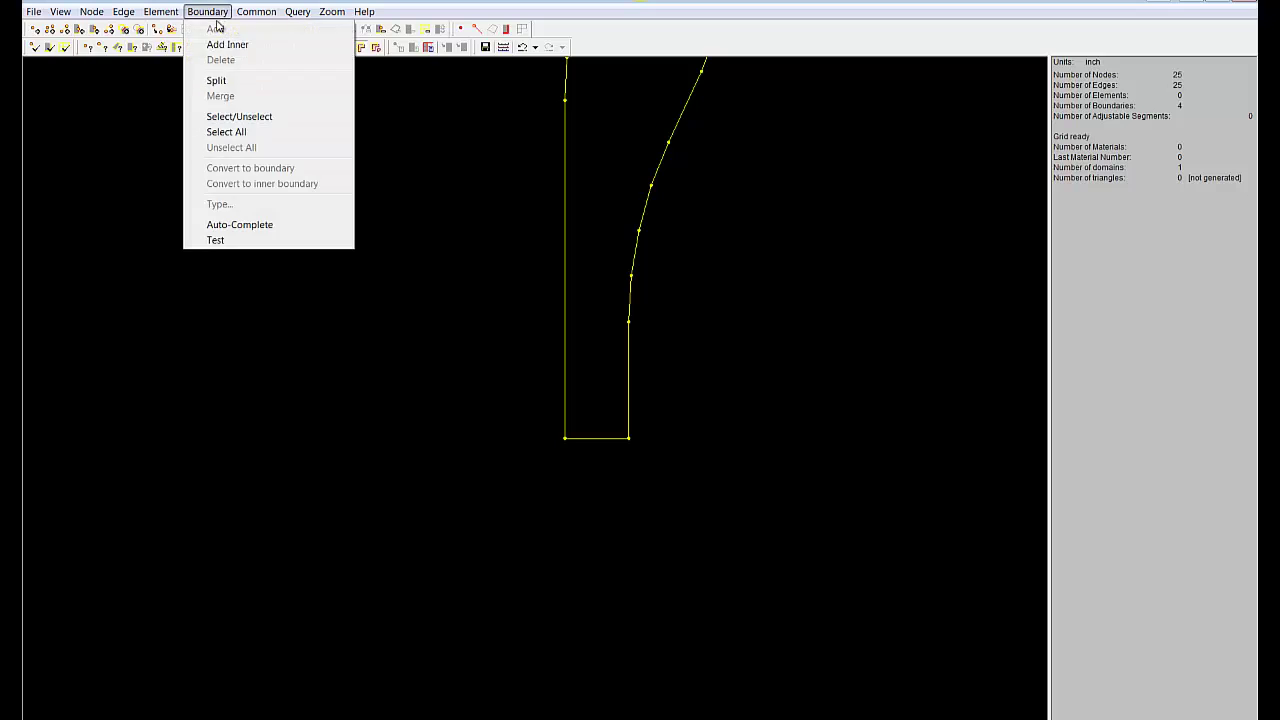
click(237, 117)
right_click(591, 458)
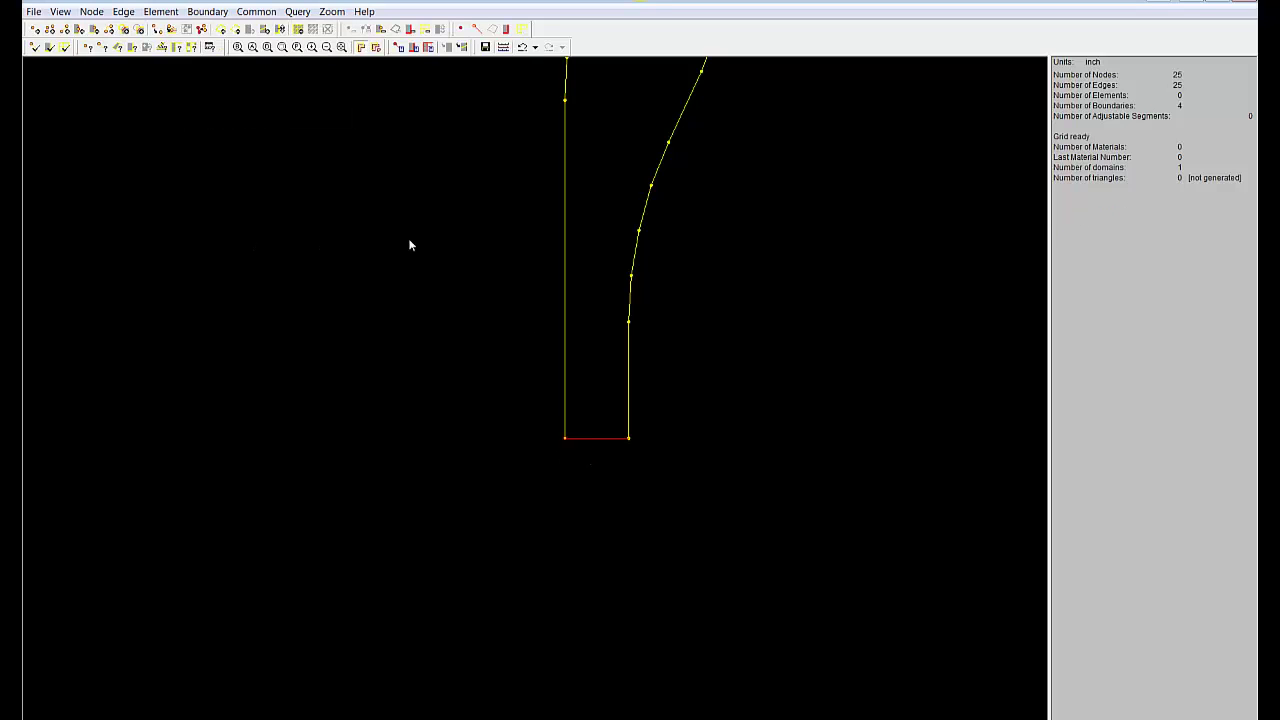
Step: Make the bottom edge an Input - Mass Flow Rate inlet at 200 lb/hr and 400 F
click(212, 12)
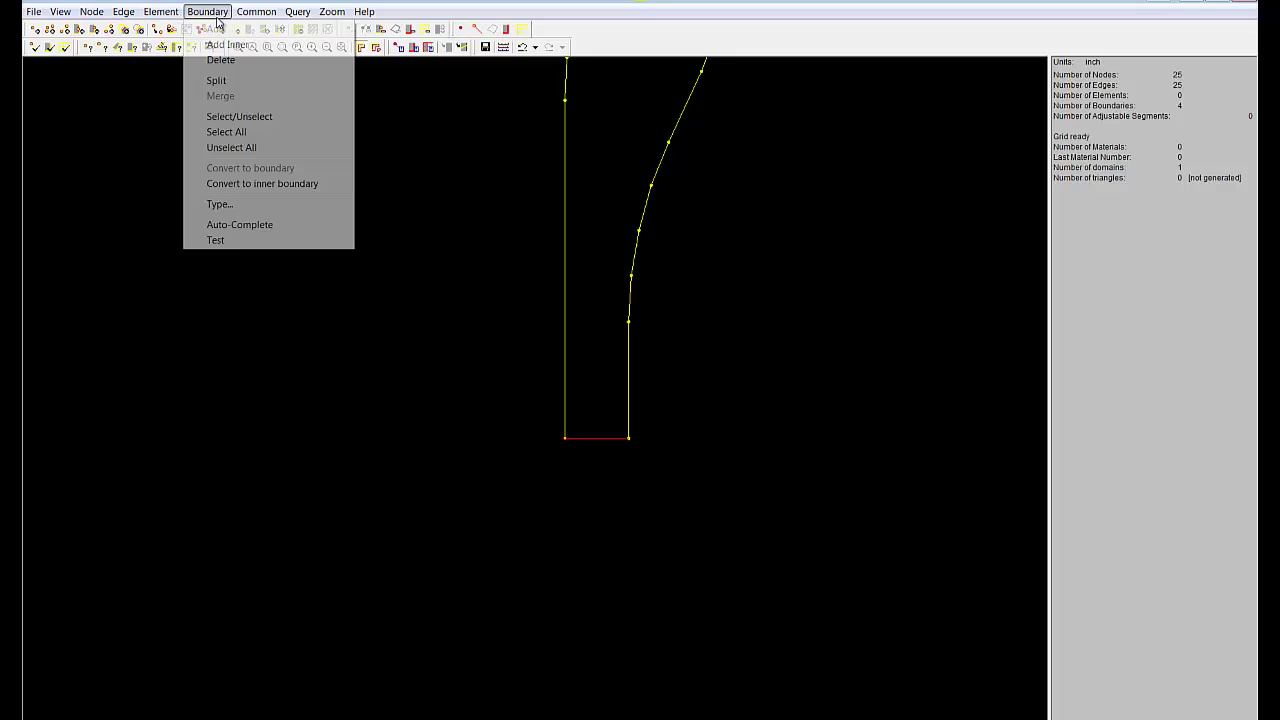
click(241, 207)
click(719, 328)
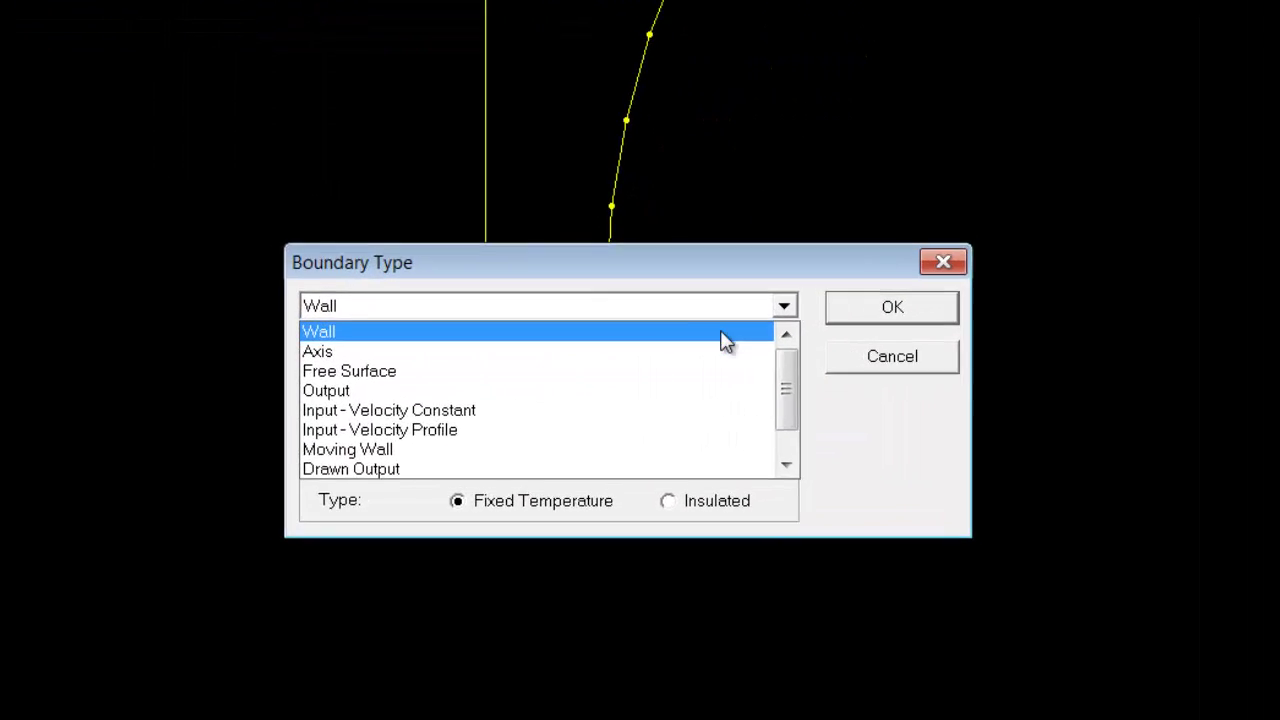
drag(814, 412, 819, 457)
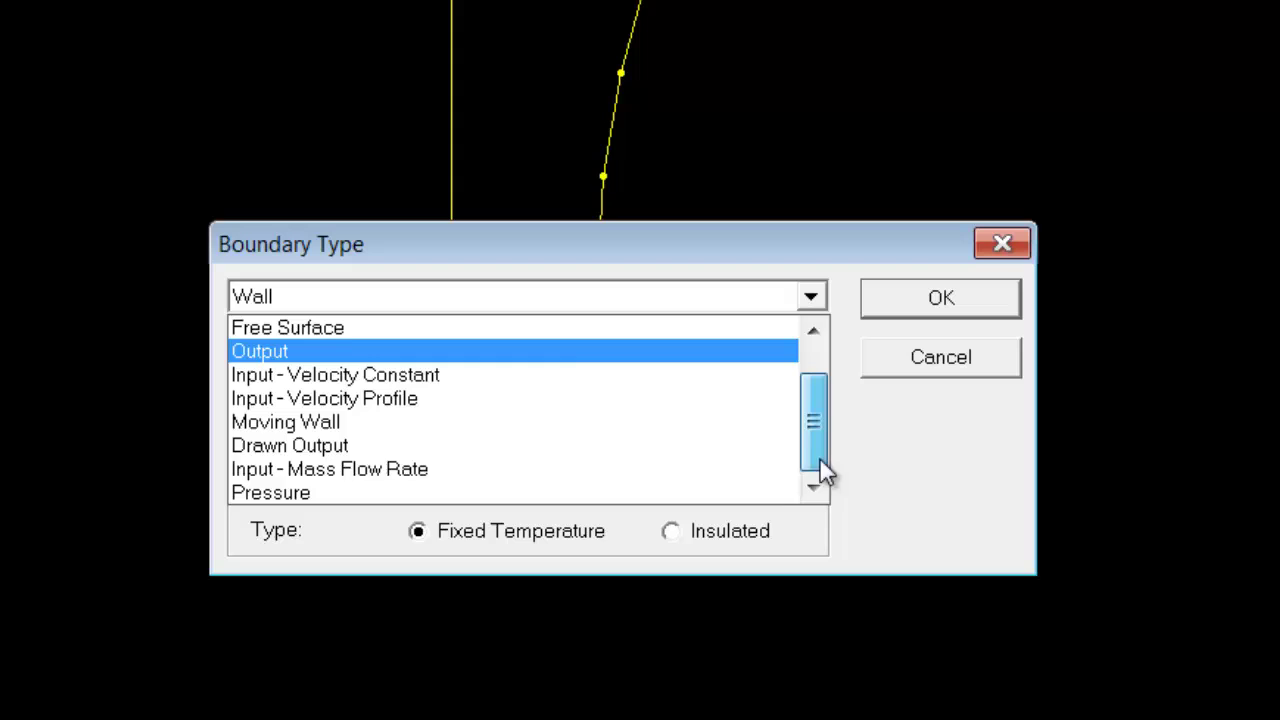
click(325, 470)
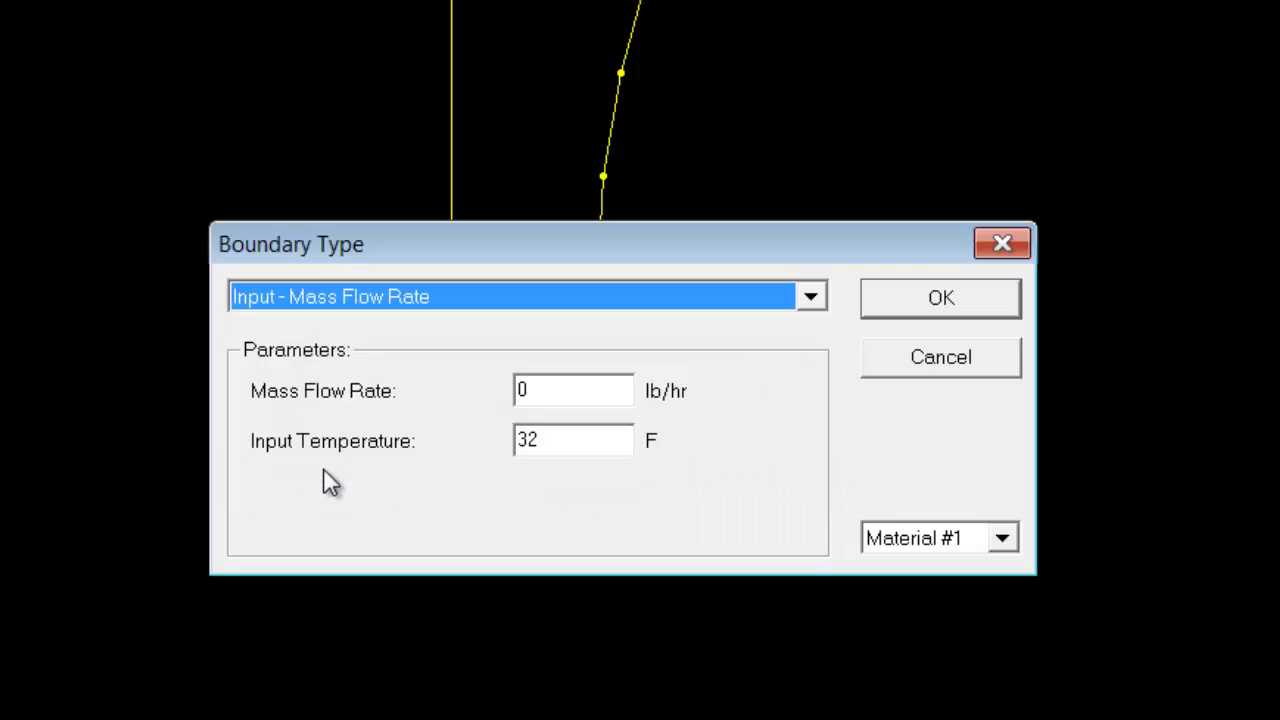
drag(581, 377, 500, 380)
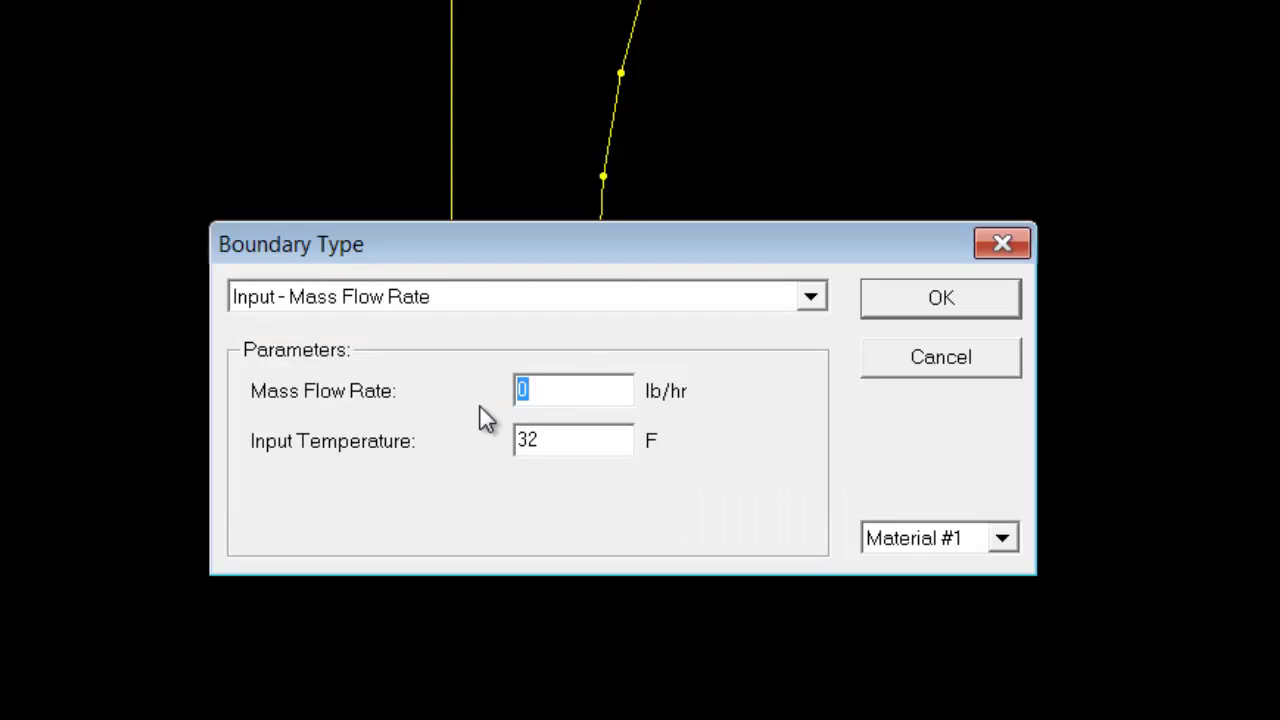
double_click(550, 455)
text(400)
click(957, 303)
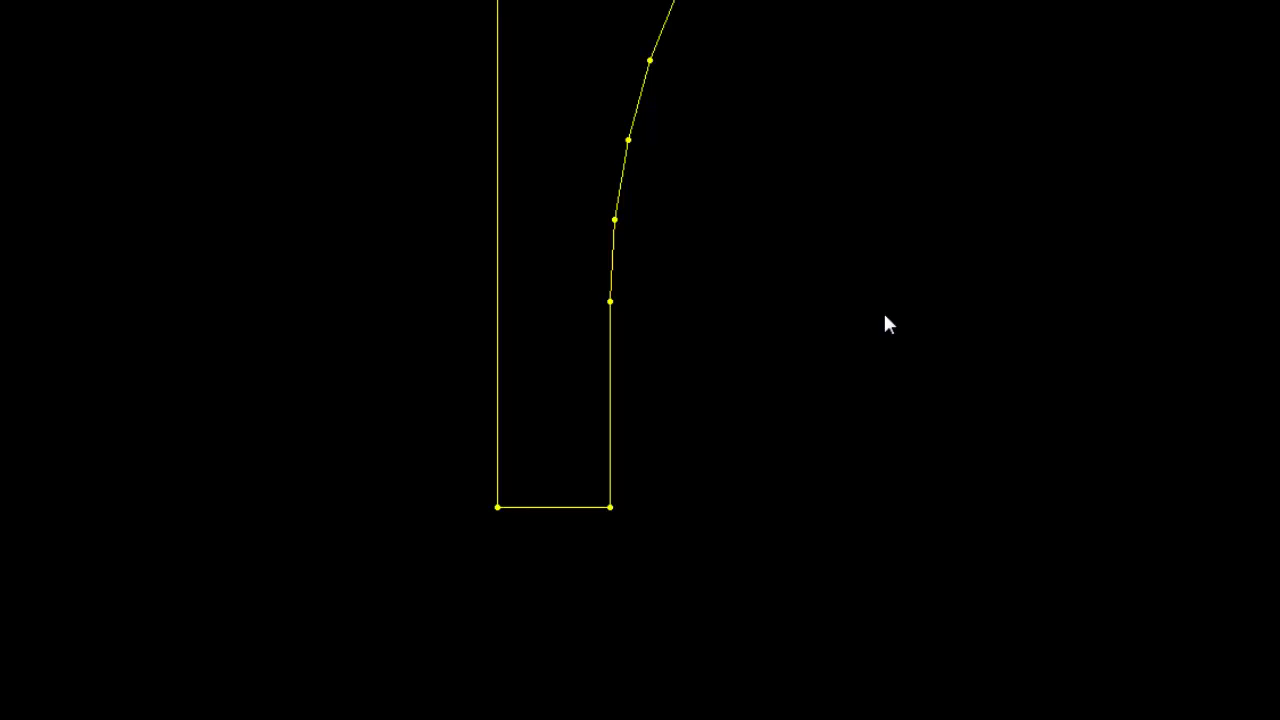
Step: Generate the 4882-triangle mesh using the default element edge length, then zoom to inspect it
scroll(565, 491, down, 3)
scroll(583, 393, up, 5)
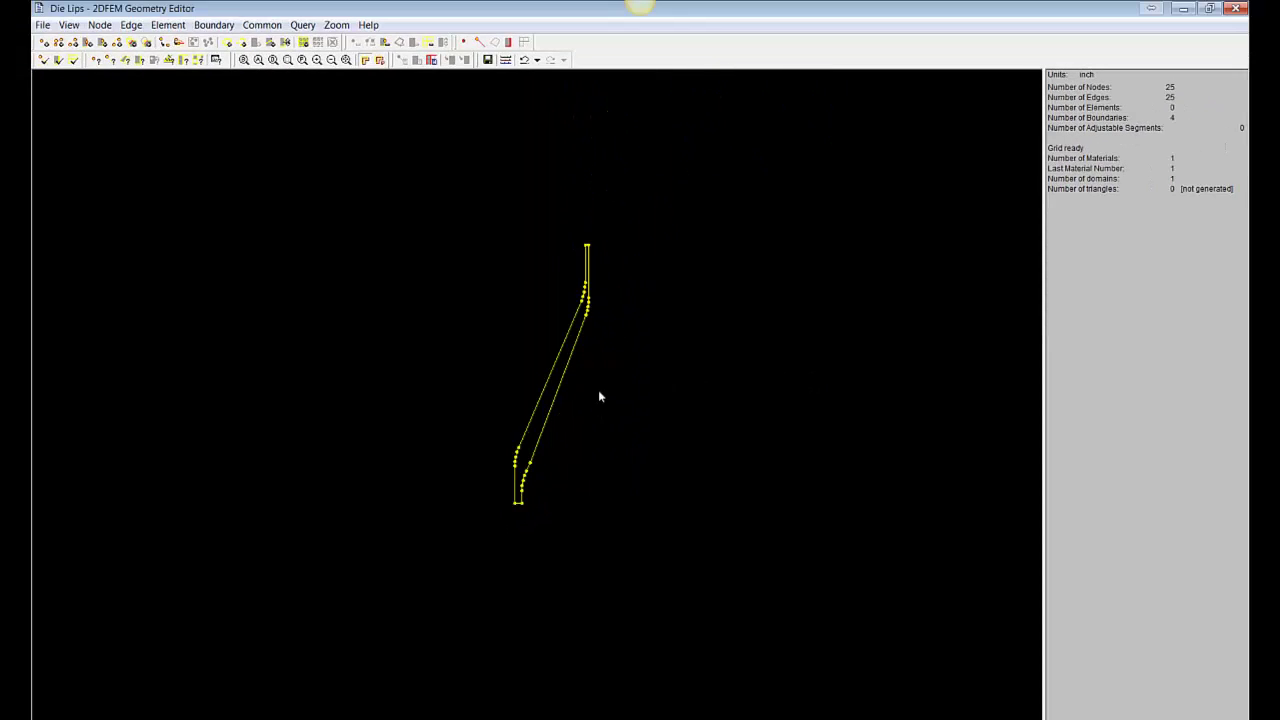
scroll(584, 391, up, 1)
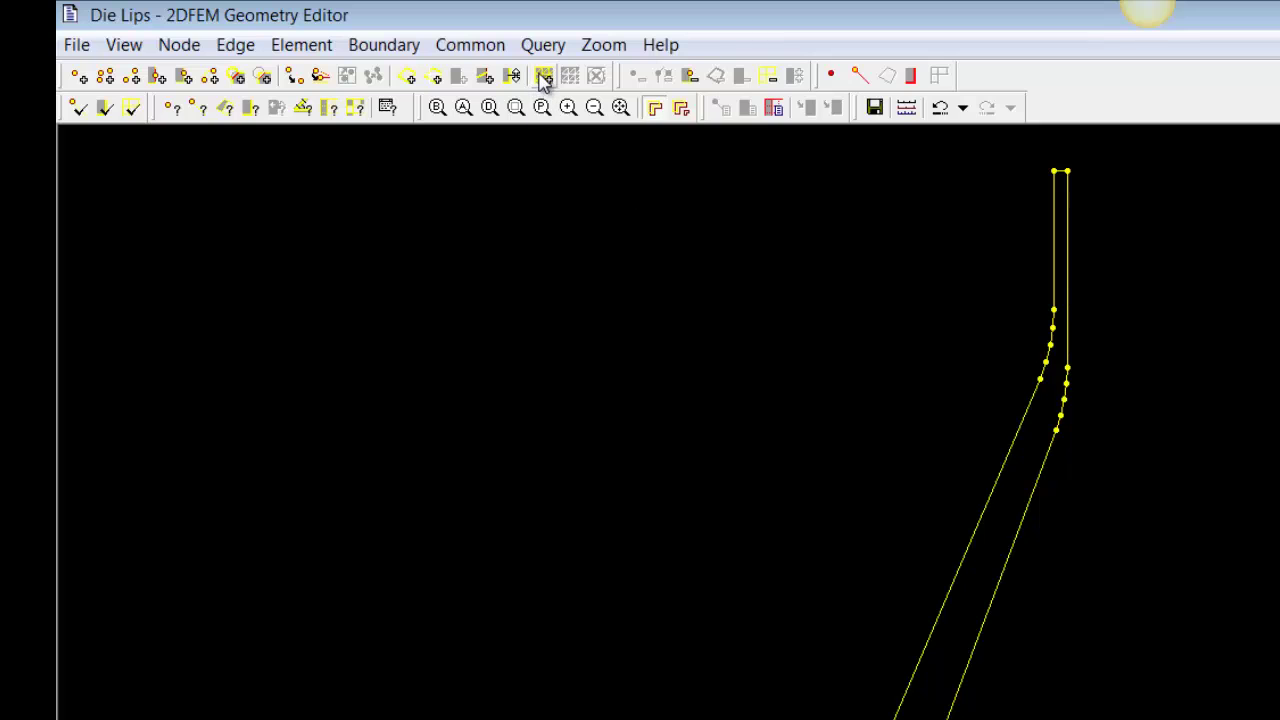
click(543, 75)
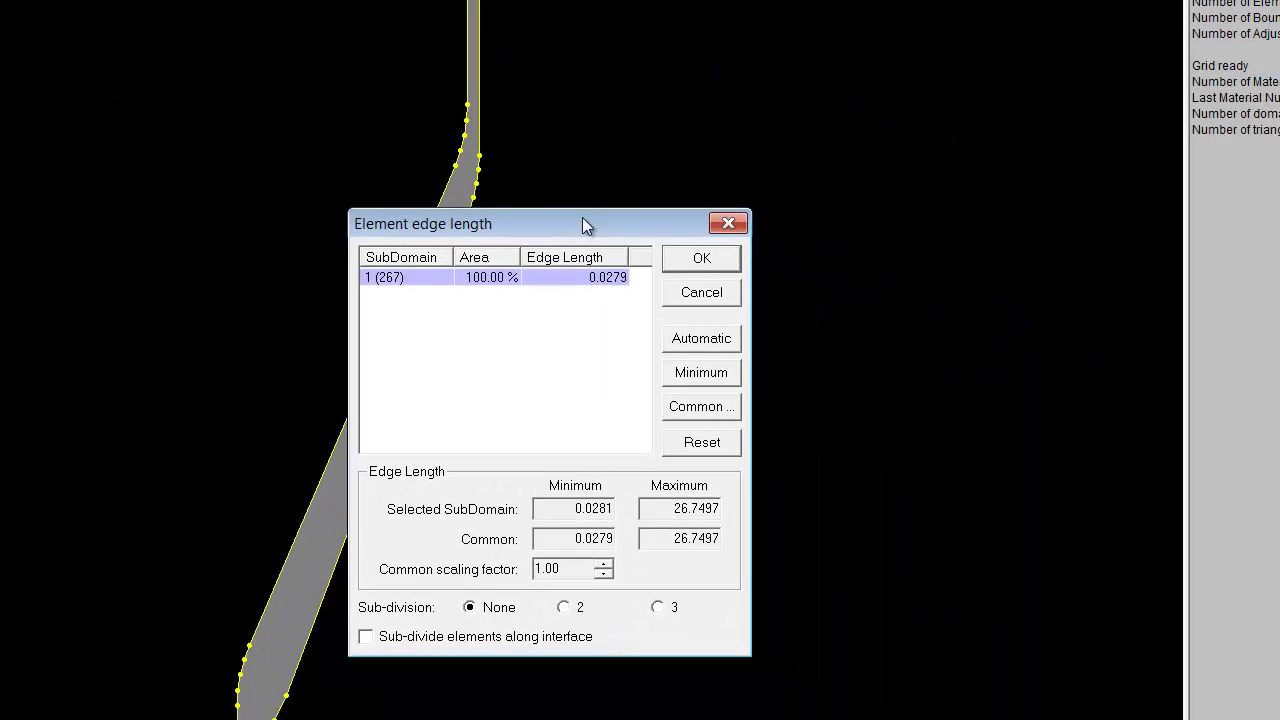
drag(820, 312, 989, 218)
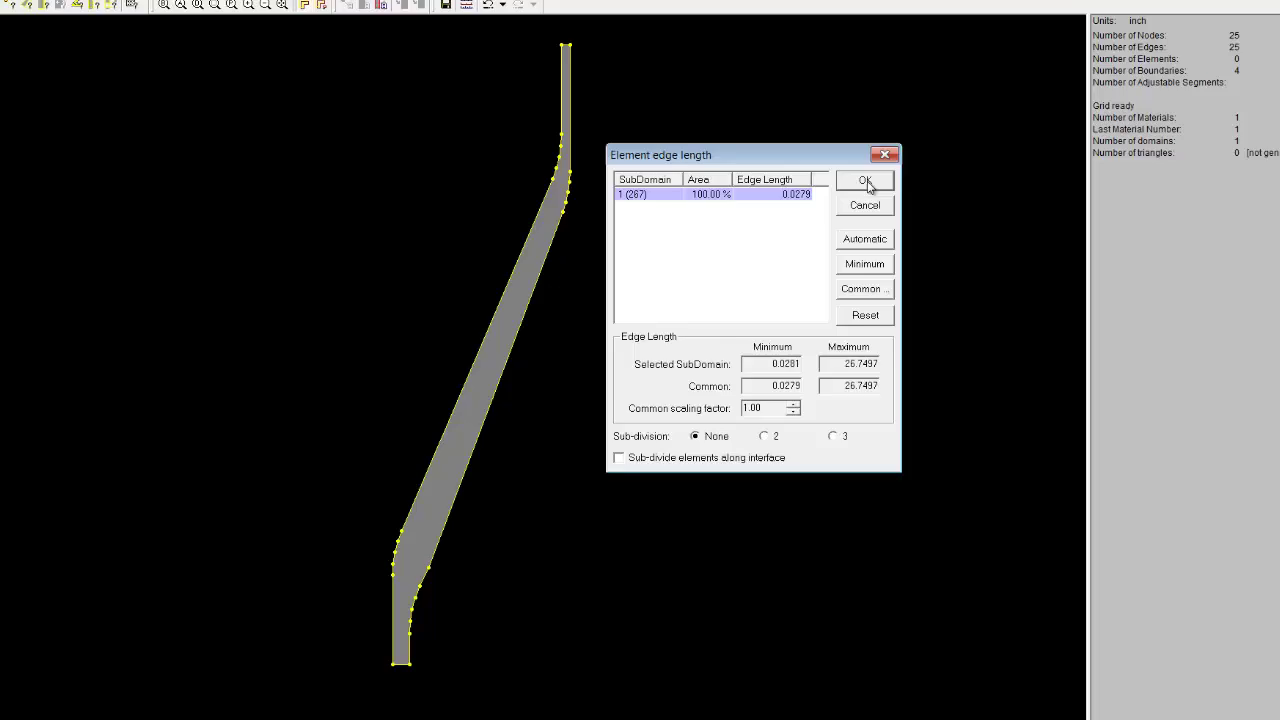
click(875, 172)
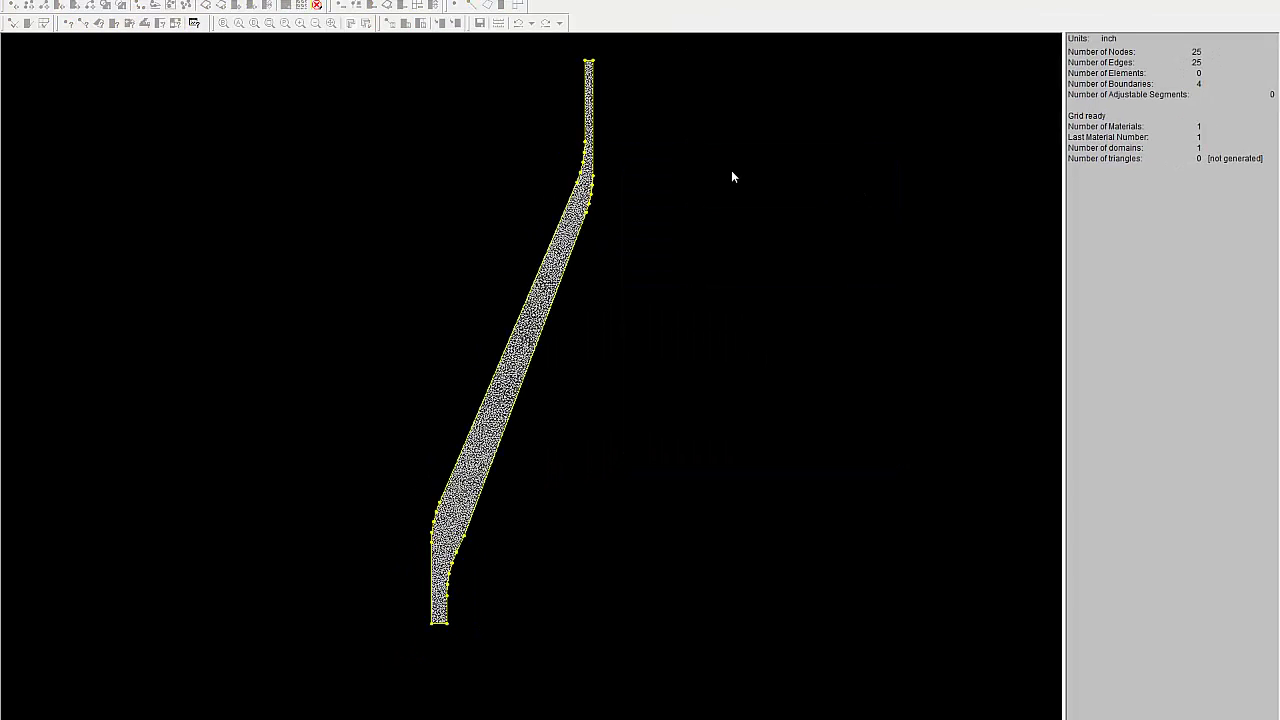
scroll(608, 165, up, 2)
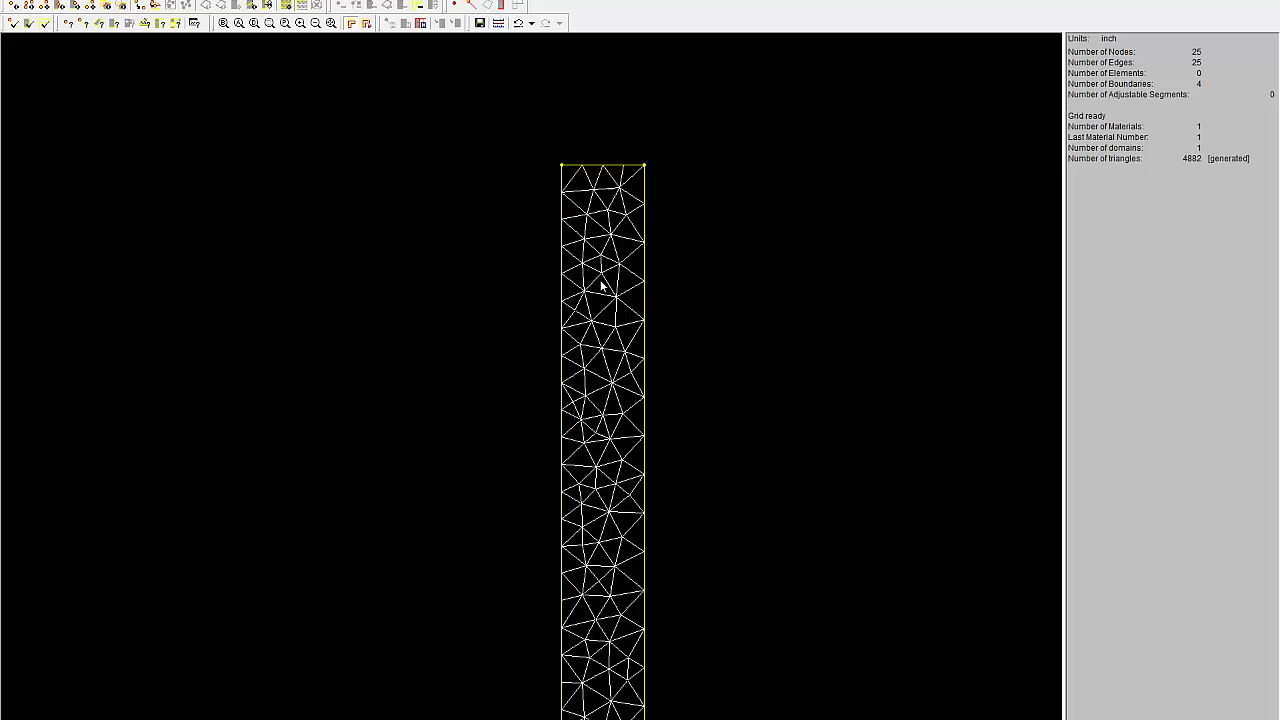
scroll(614, 155, down, 2)
scroll(620, 194, down, 3)
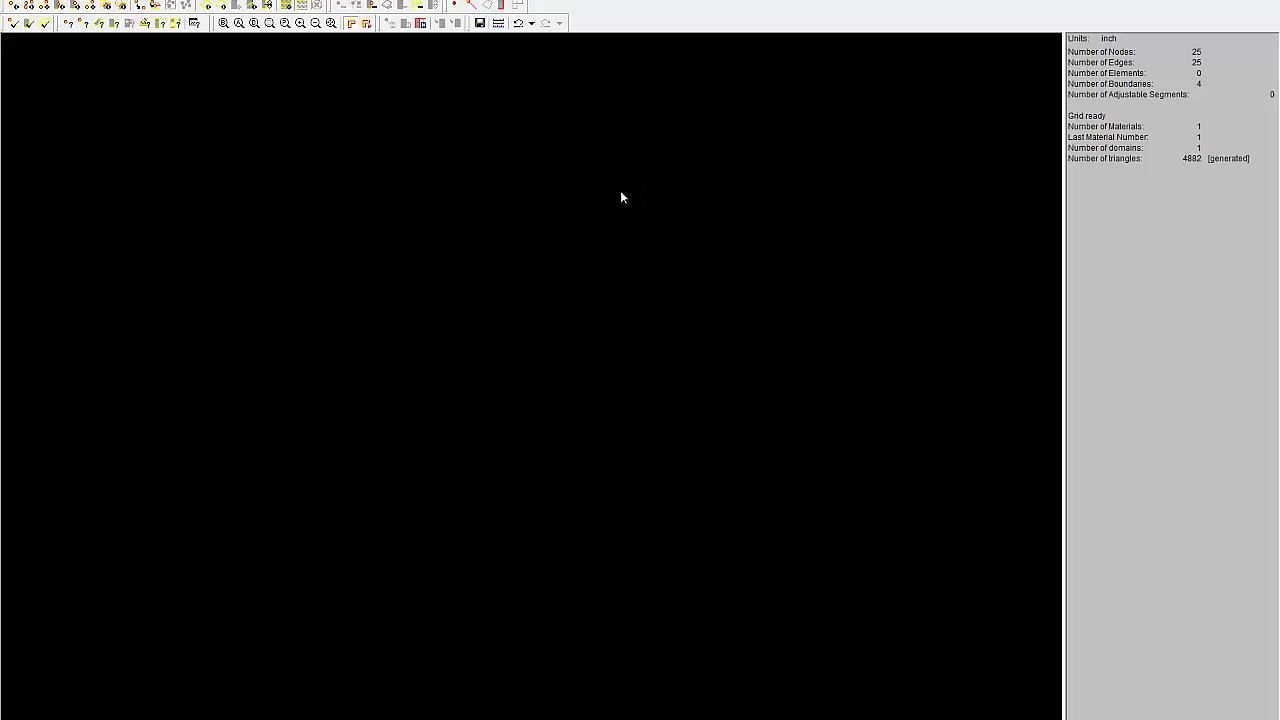
scroll(624, 210, up, 1)
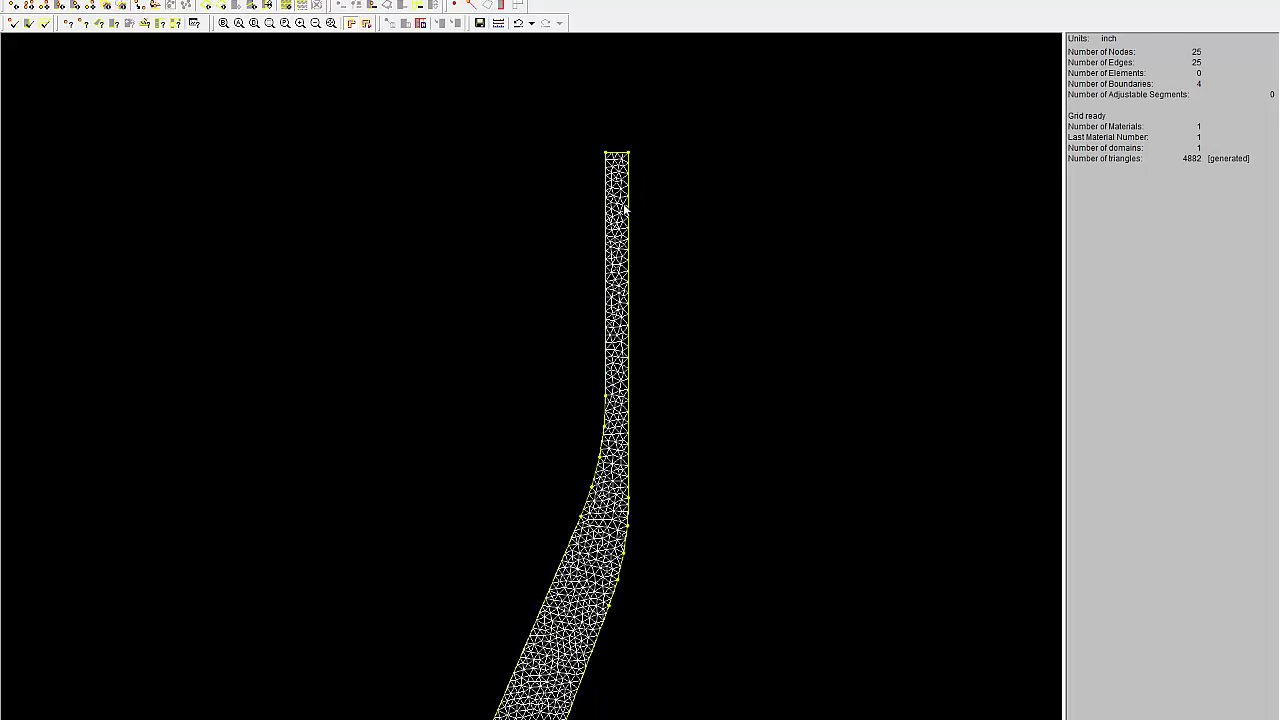
scroll(624, 208, up, 2)
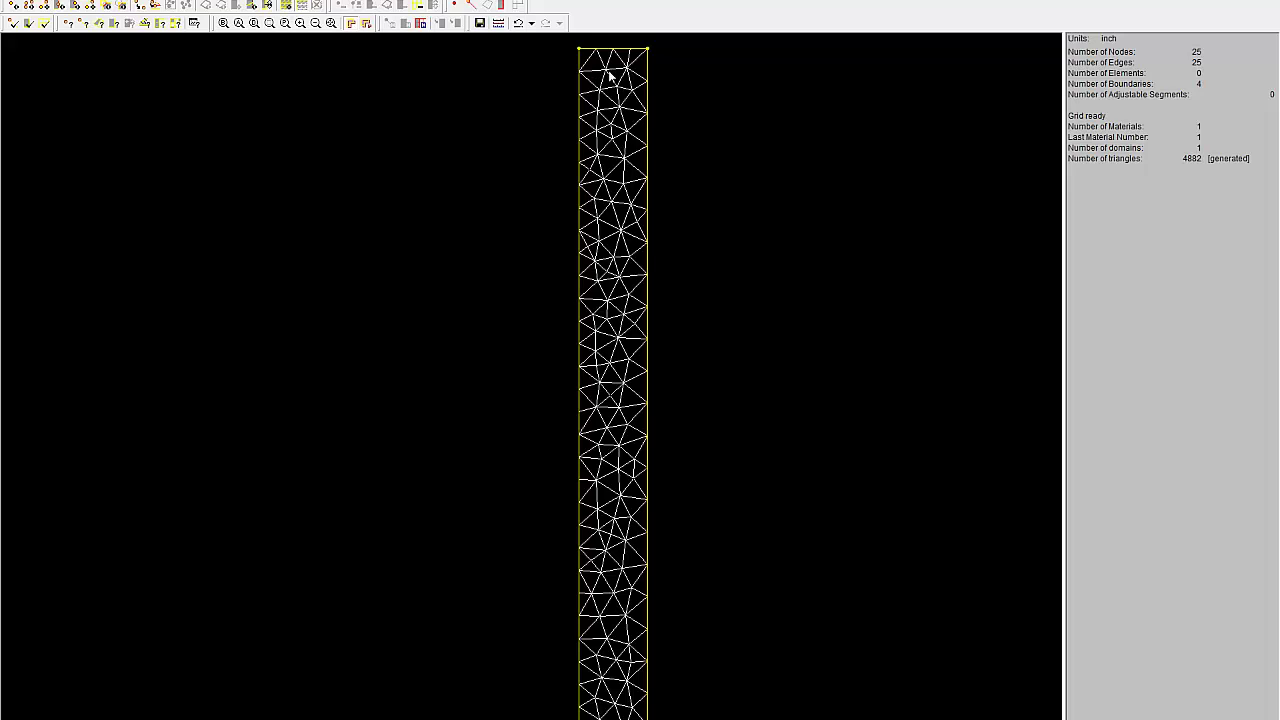
scroll(620, 170, down, 5)
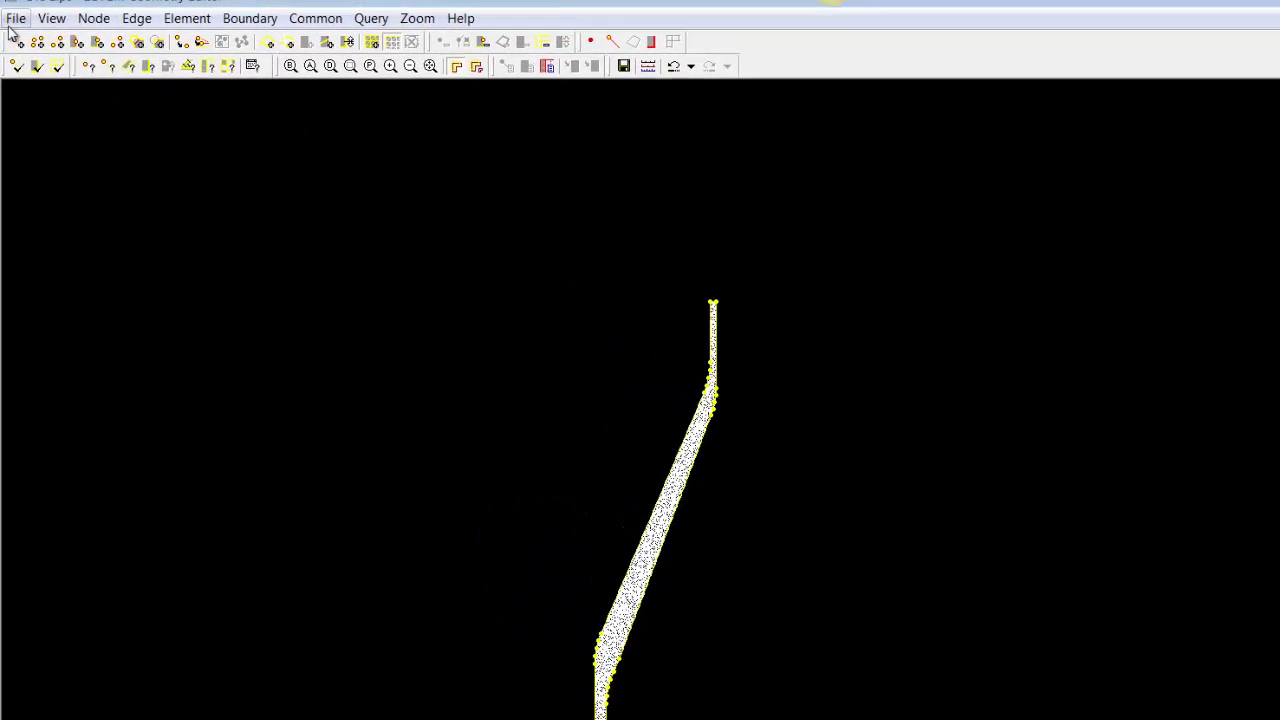
Step: Bring up the File menu to save the Die Lips grid
click(14, 24)
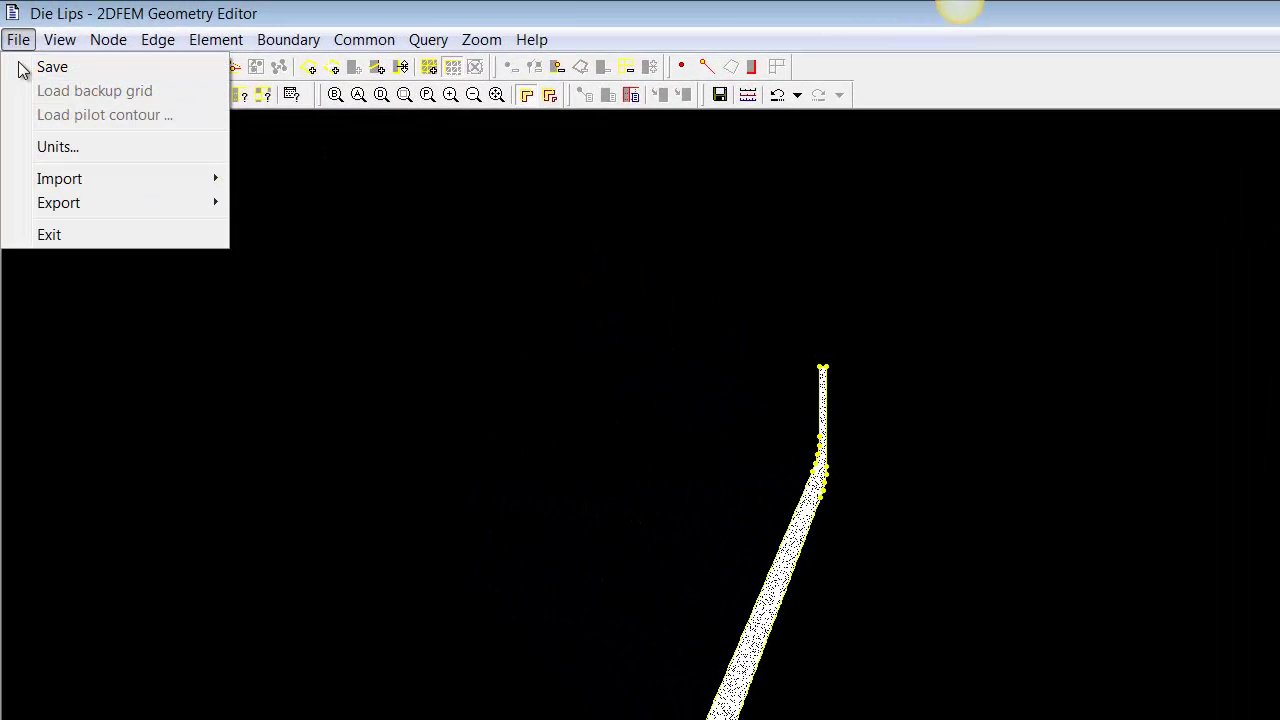